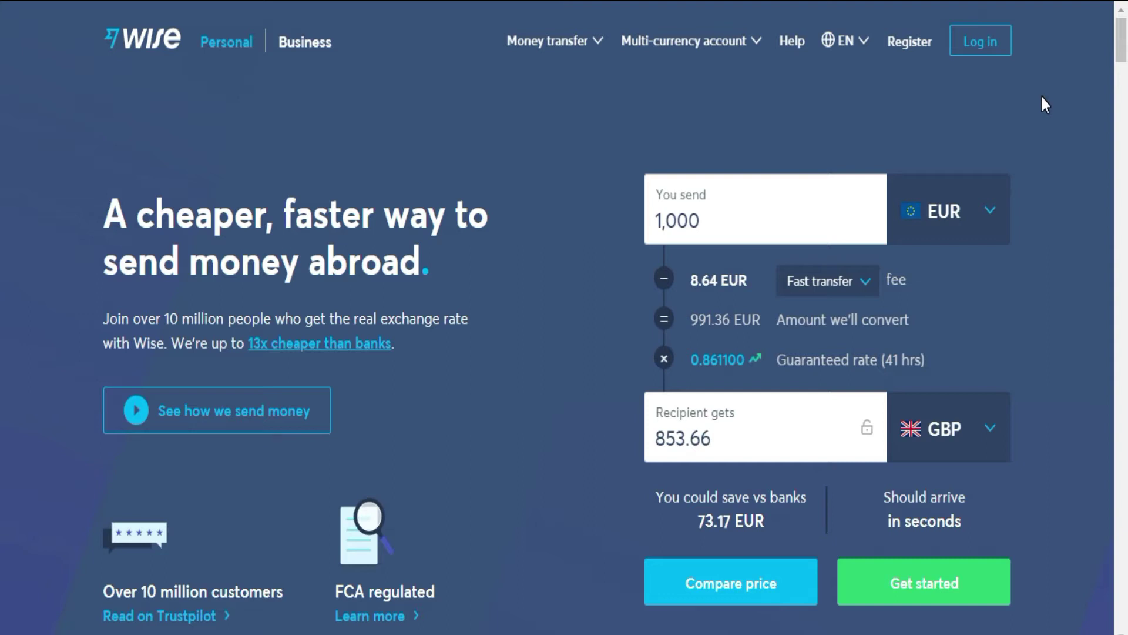
Log in to the Wise account with the account password and start a new money transfer.
left_click(984, 50)
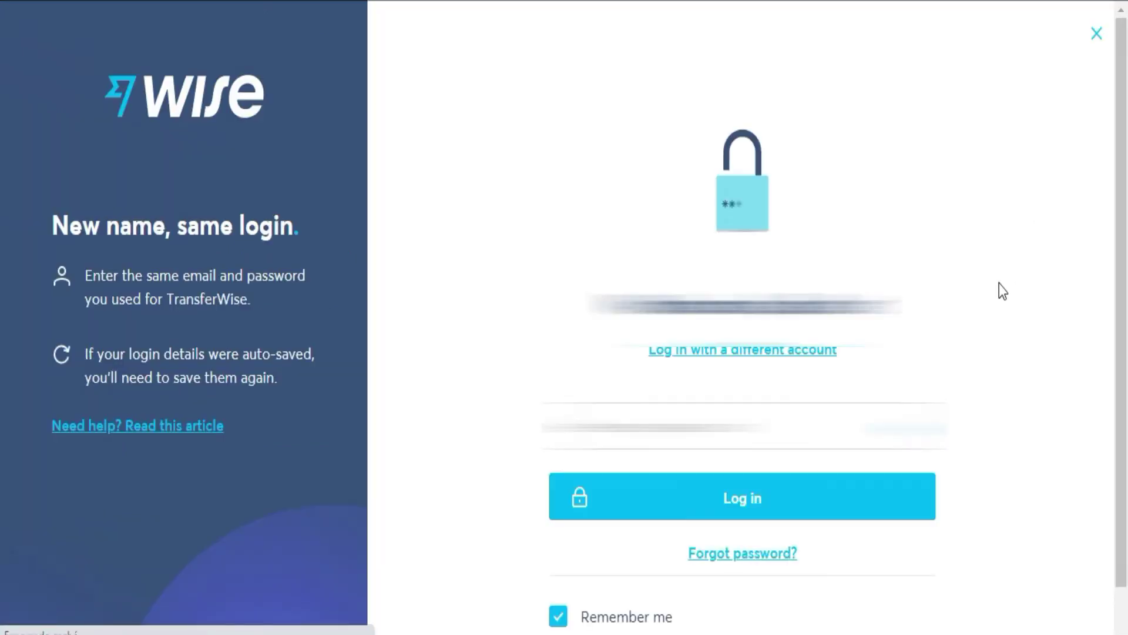
left_click(764, 426)
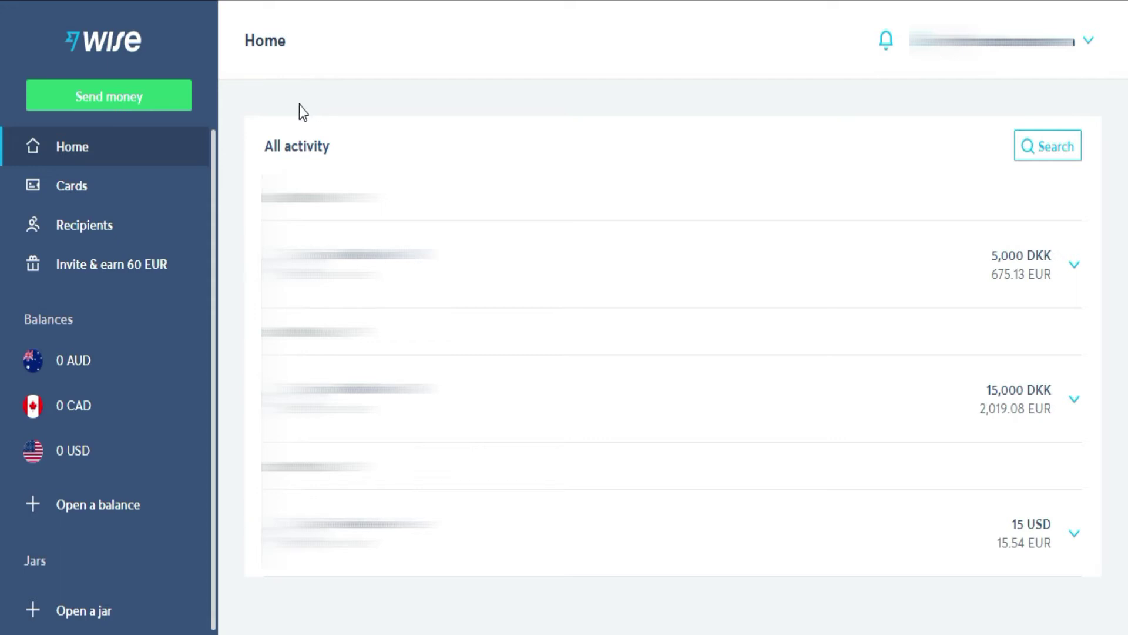
left_click(125, 101)
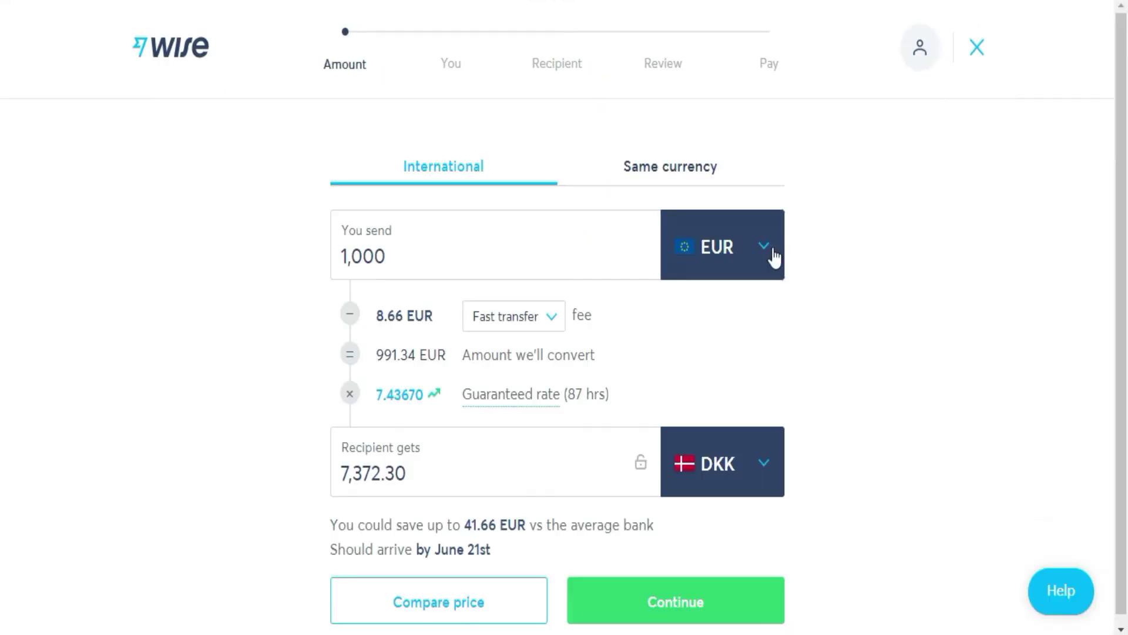
Choose EUR as the sending currency and the Tanzanian shilling (TZS) as the recipient's currency.
left_click(770, 259)
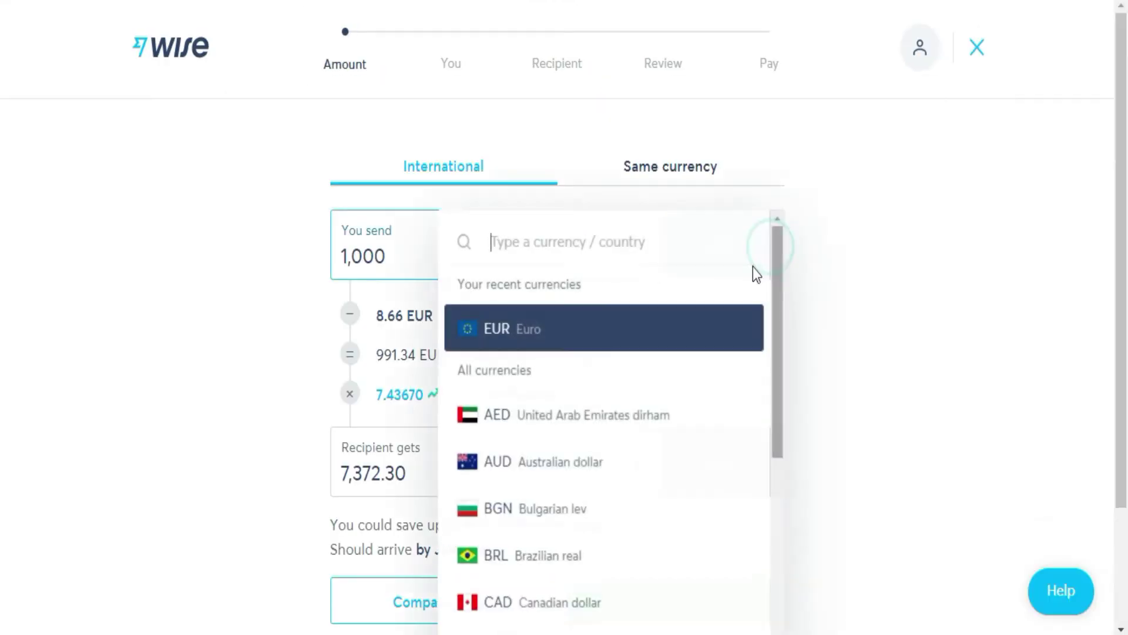
left_click(587, 335)
left_click(707, 464)
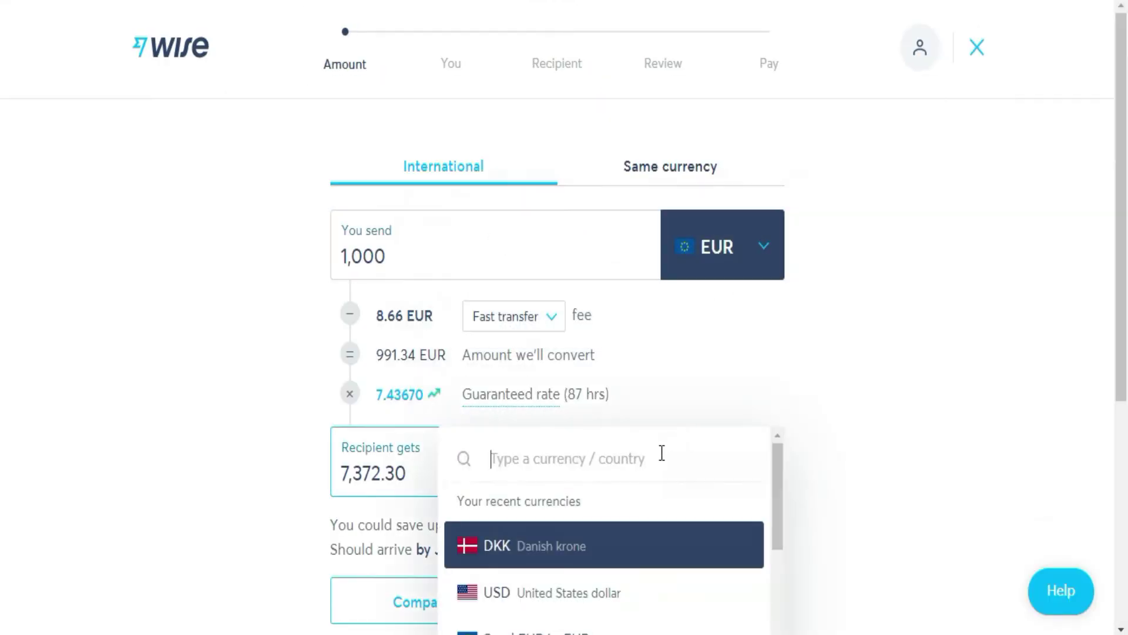
type("r")
type("an")
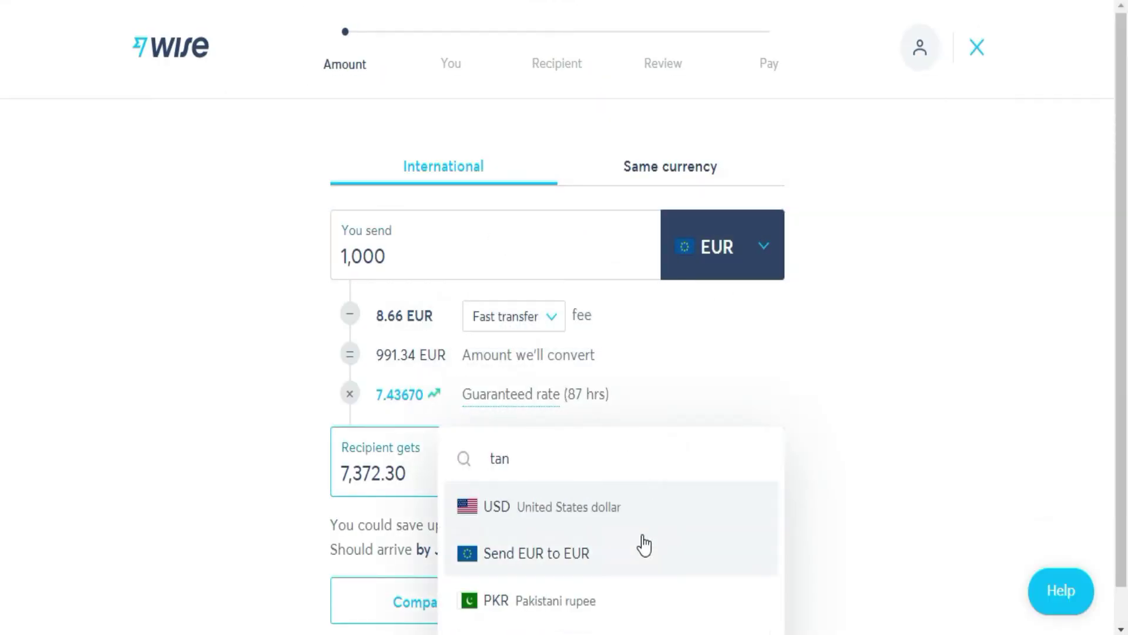
scroll(640, 542, "down", 1)
type("z")
left_click(587, 541)
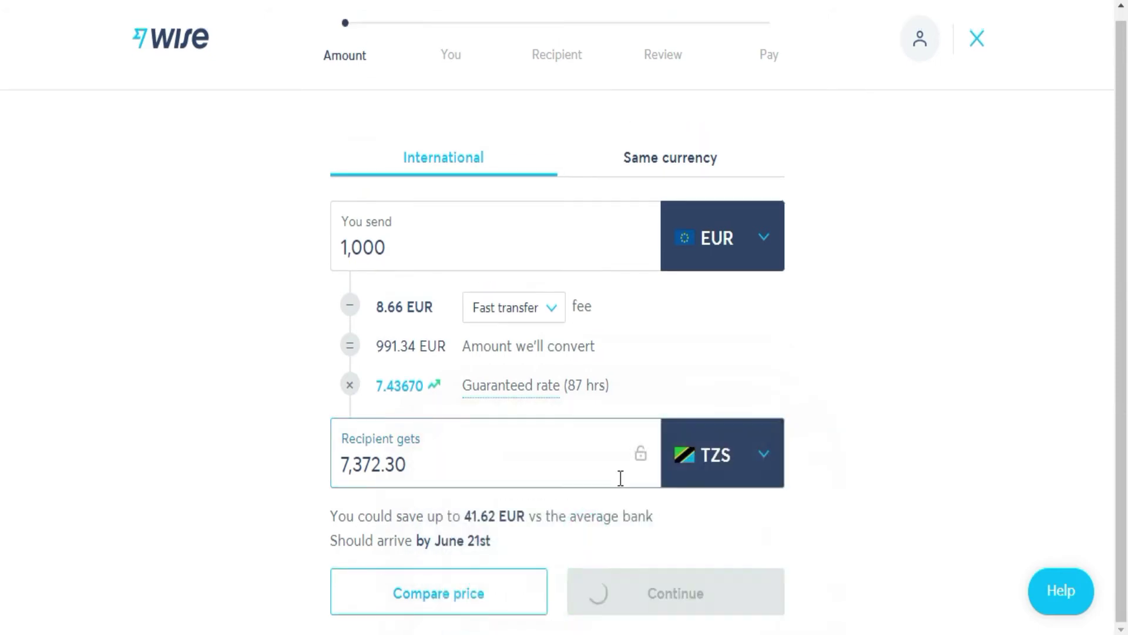
Reduce the sending amount to 100 EUR, then set the exact amount the recipient gets to 270,000.41 TZS.
left_click(437, 252)
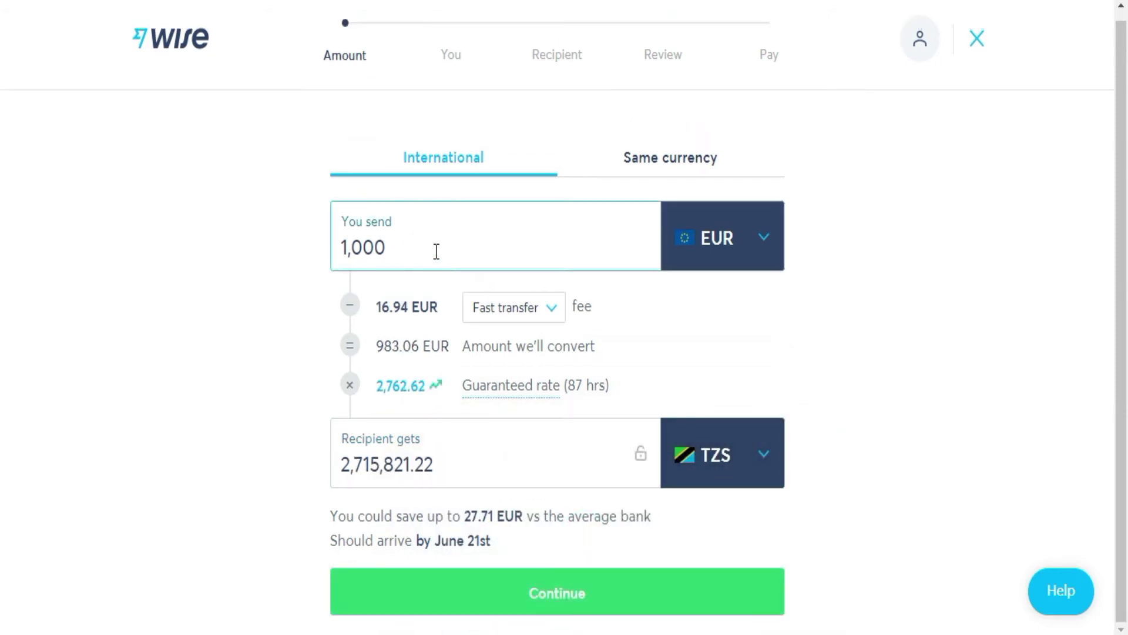
key("BackSpace")
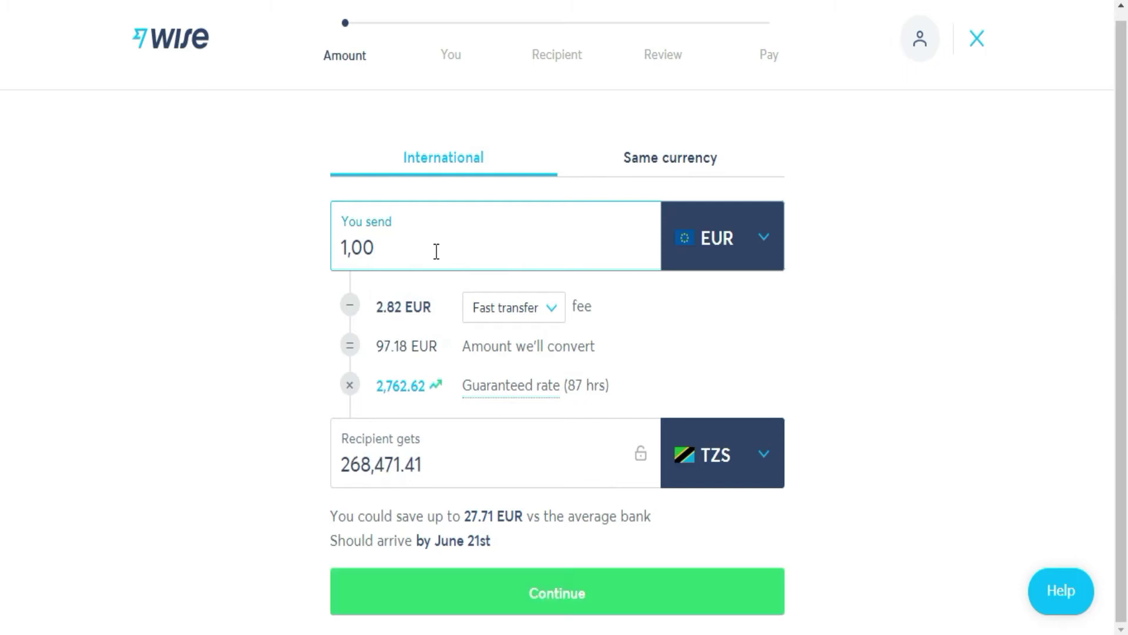
left_click_drag(351, 465, 399, 463)
type("70,")
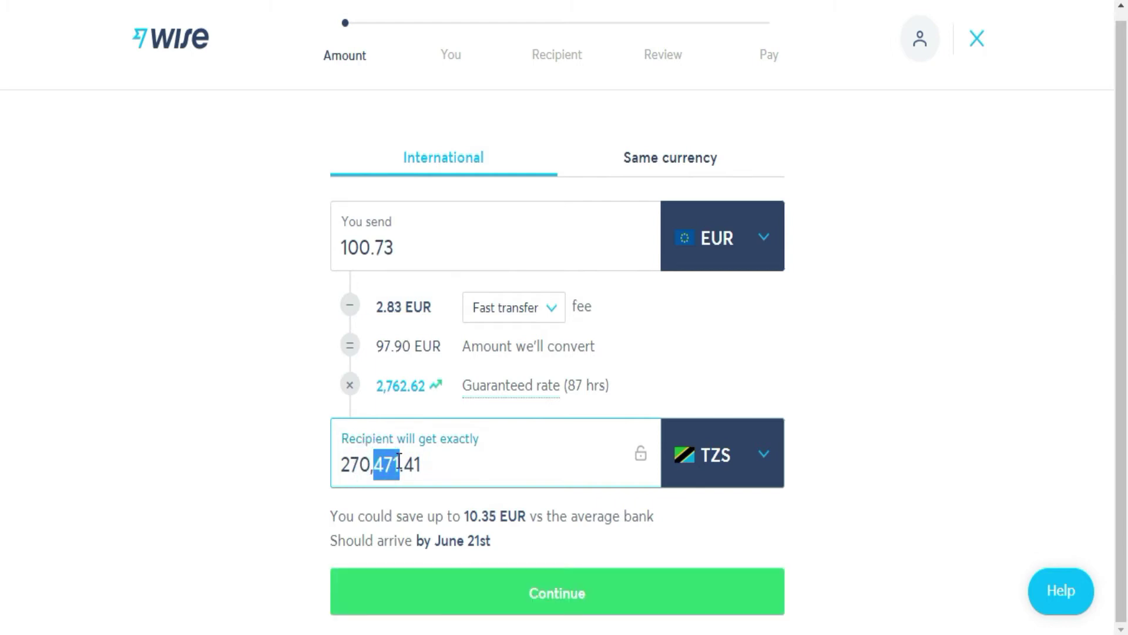
type("000")
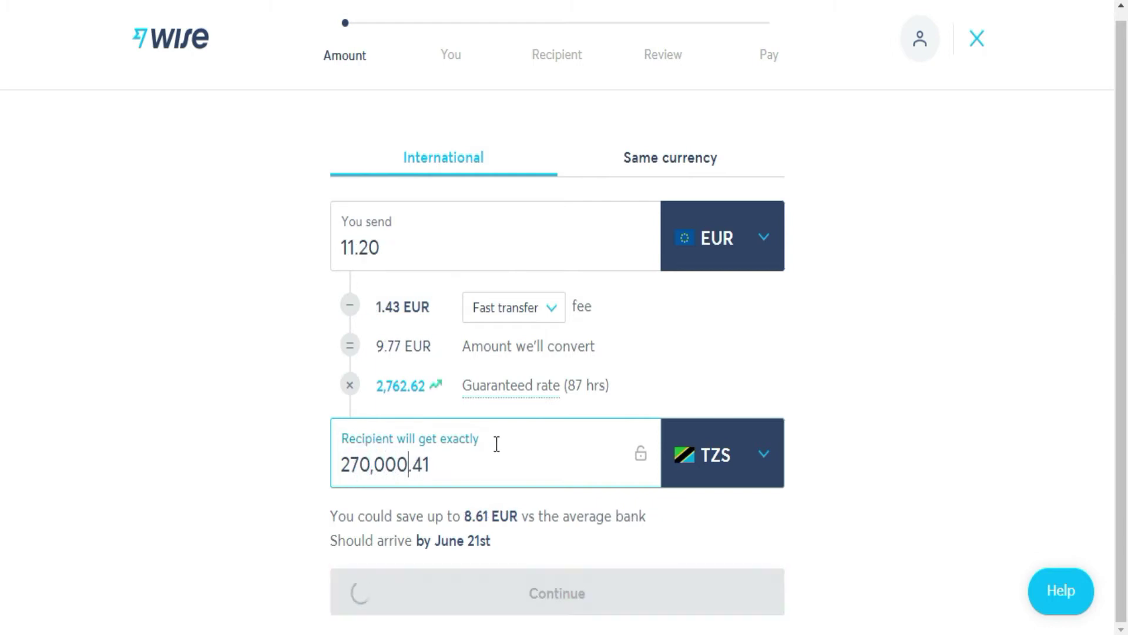
left_click(651, 365)
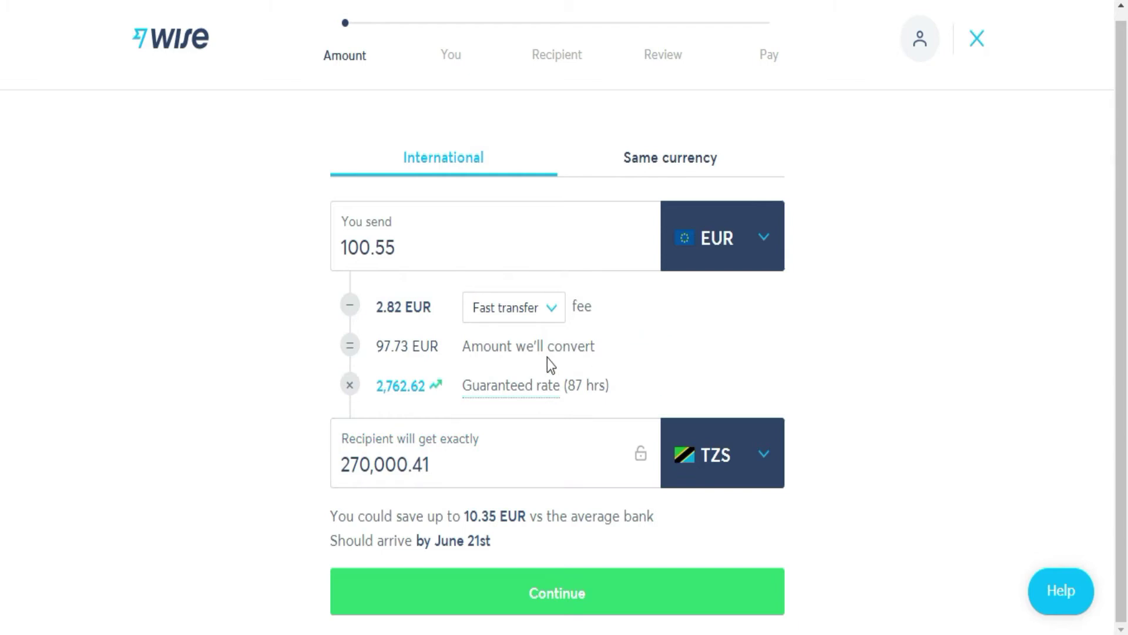
Review the transfer types, keeping Fast transfer, and examine the guaranteed rate, the exchange rate history and the savings and arrival estimates.
left_click(550, 311)
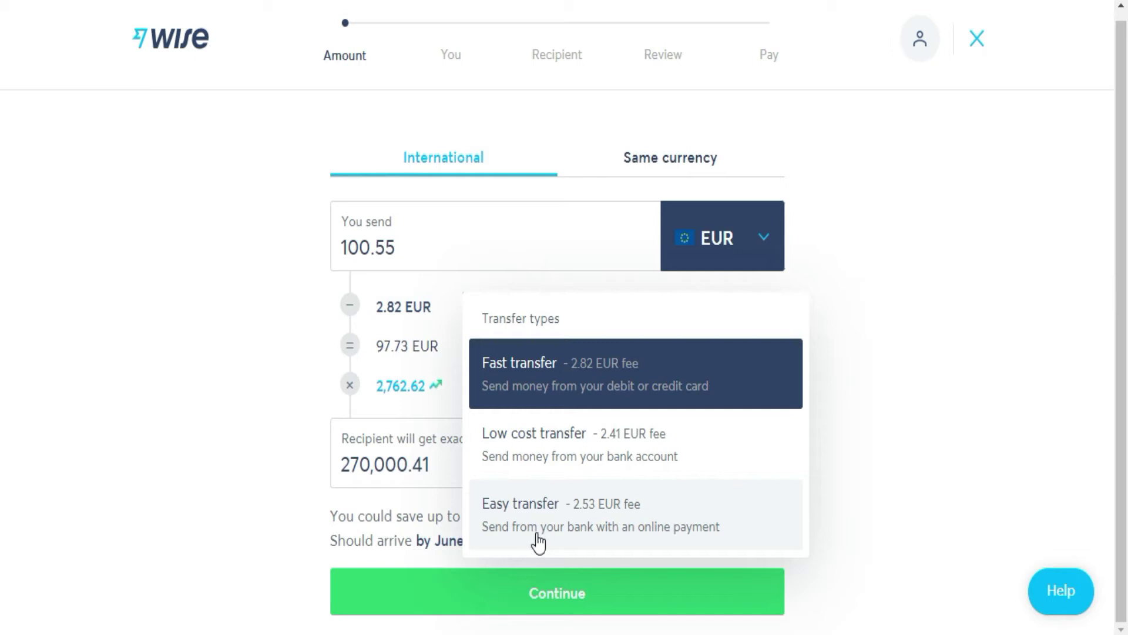
left_click(564, 389)
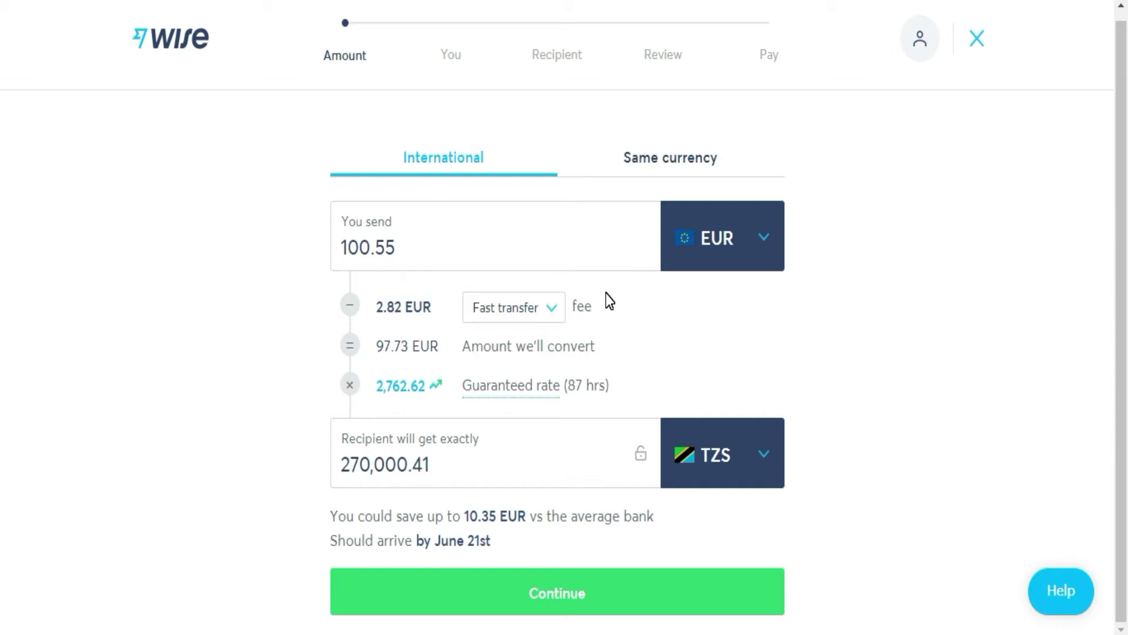
left_click(497, 391)
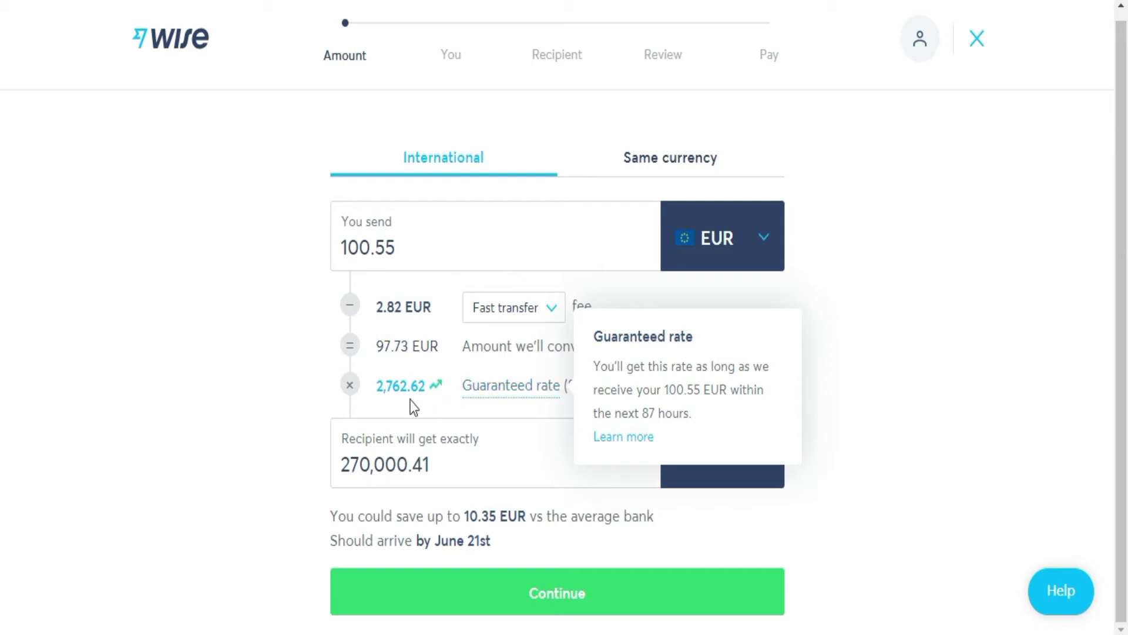
left_click(386, 385)
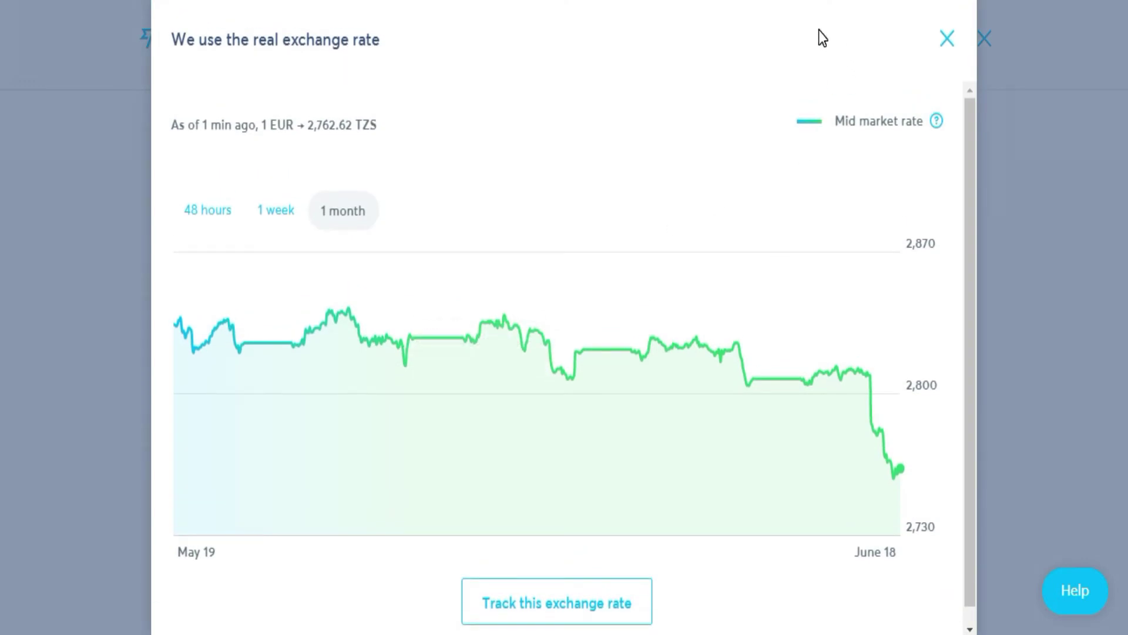
left_click(945, 37)
left_click_drag(332, 517, 499, 532)
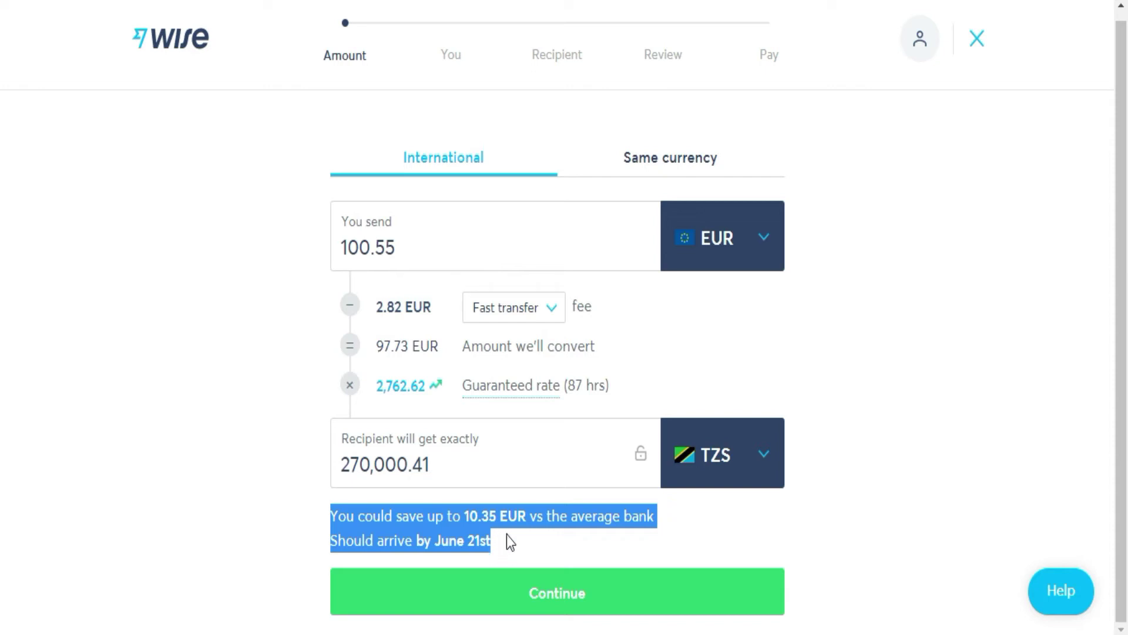
Accept the transfer amount, choose someone else as the new recipient and confirm the recipient's bank details form.
left_click(557, 593)
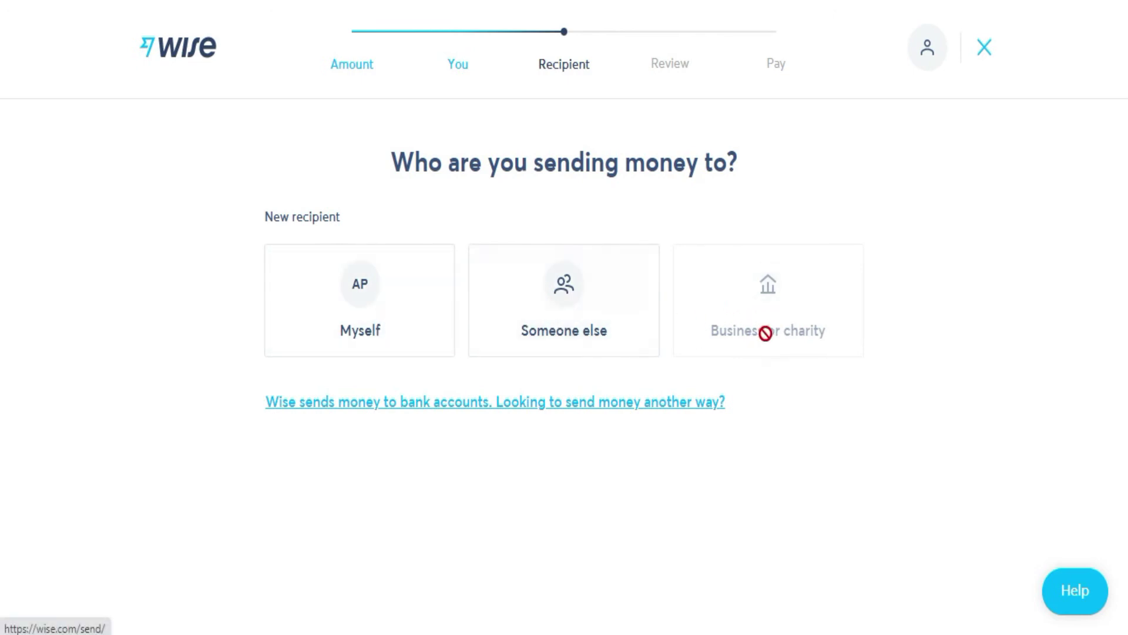
left_click(582, 333)
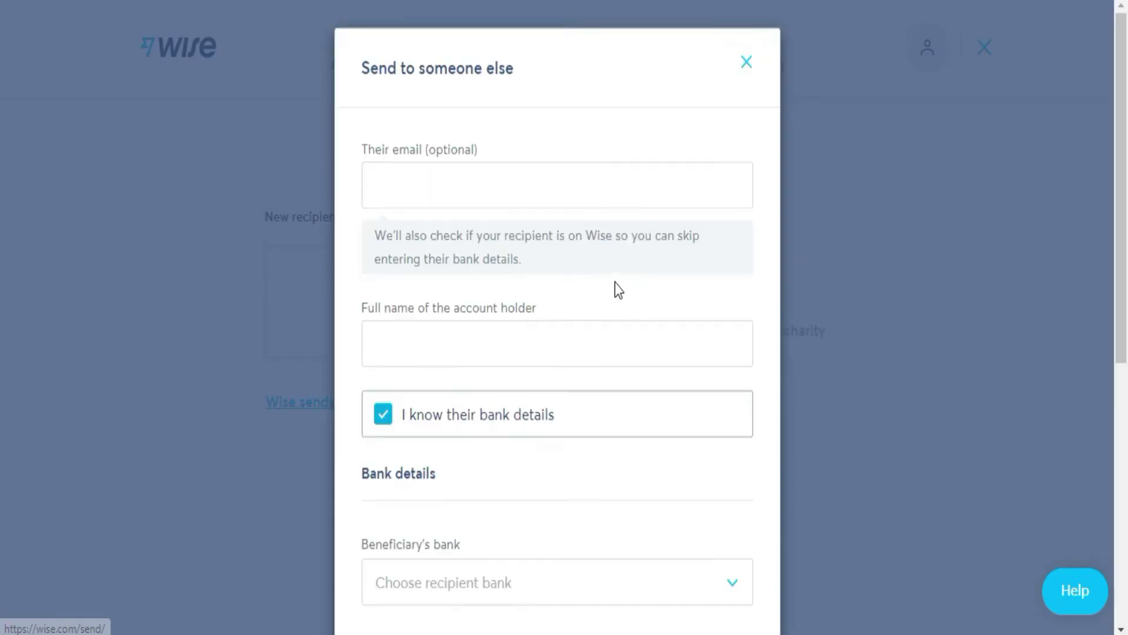
scroll(614, 325, "down", 5)
scroll(613, 325, "up", 3)
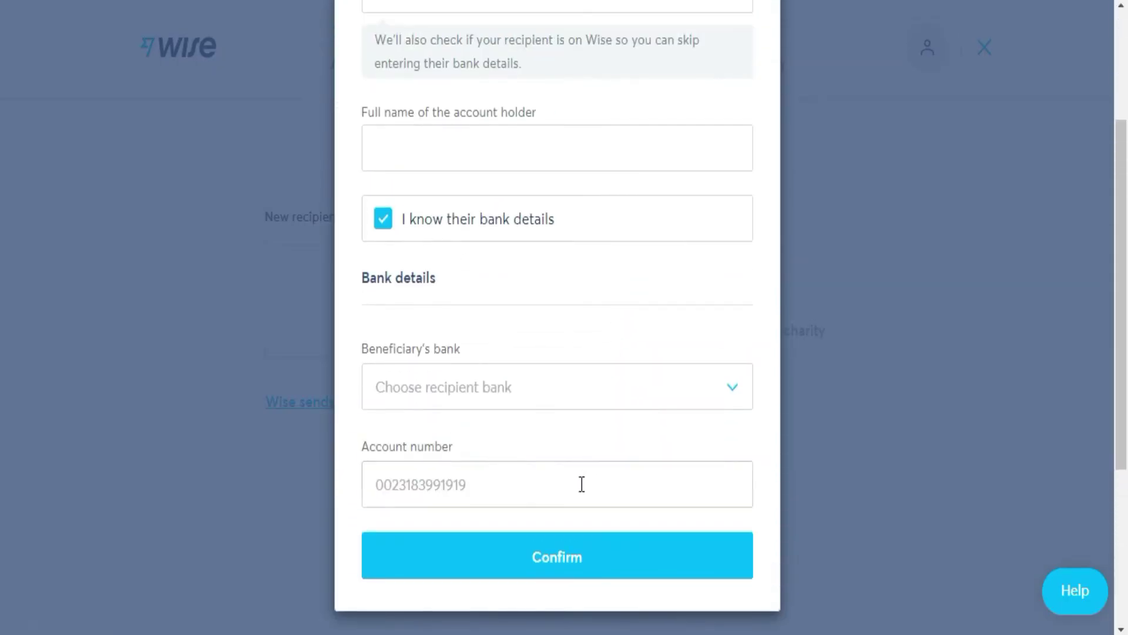
scroll(572, 519, "up", 2)
scroll(567, 588, "down", 2)
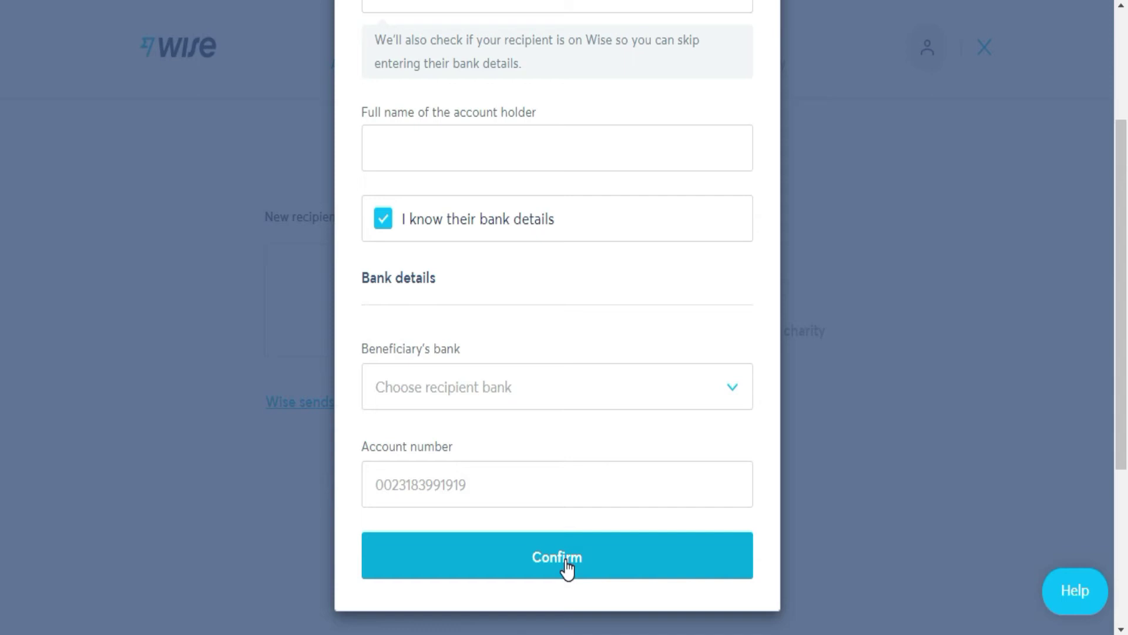
left_click(567, 561)
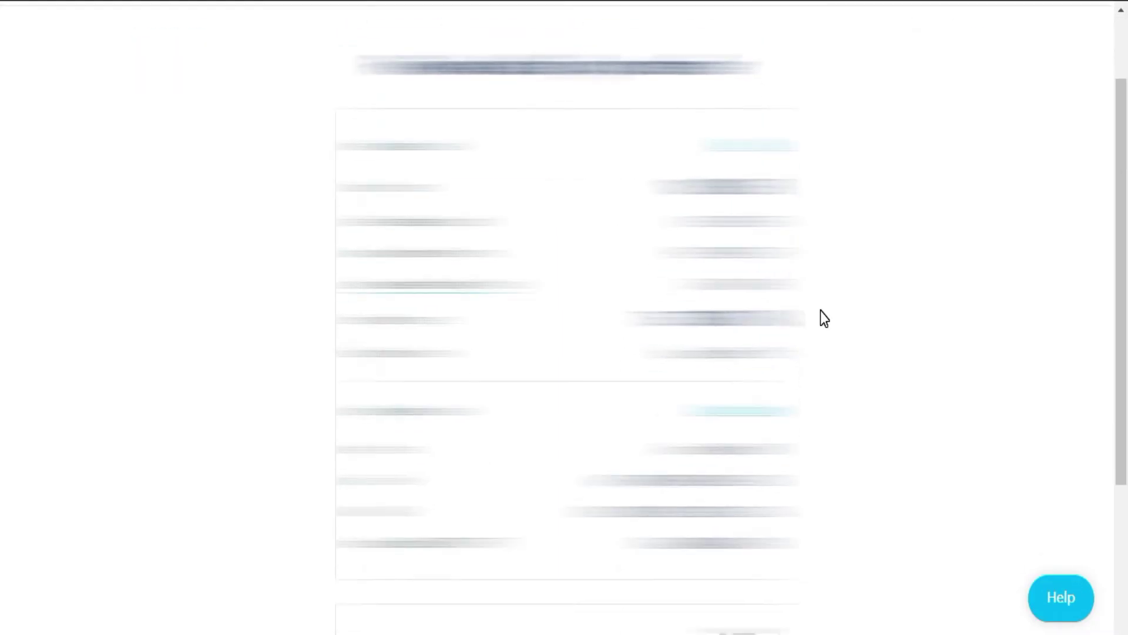
Check the transfer and recipient details in the review summary and confirm them.
scroll(821, 312, "down", 2)
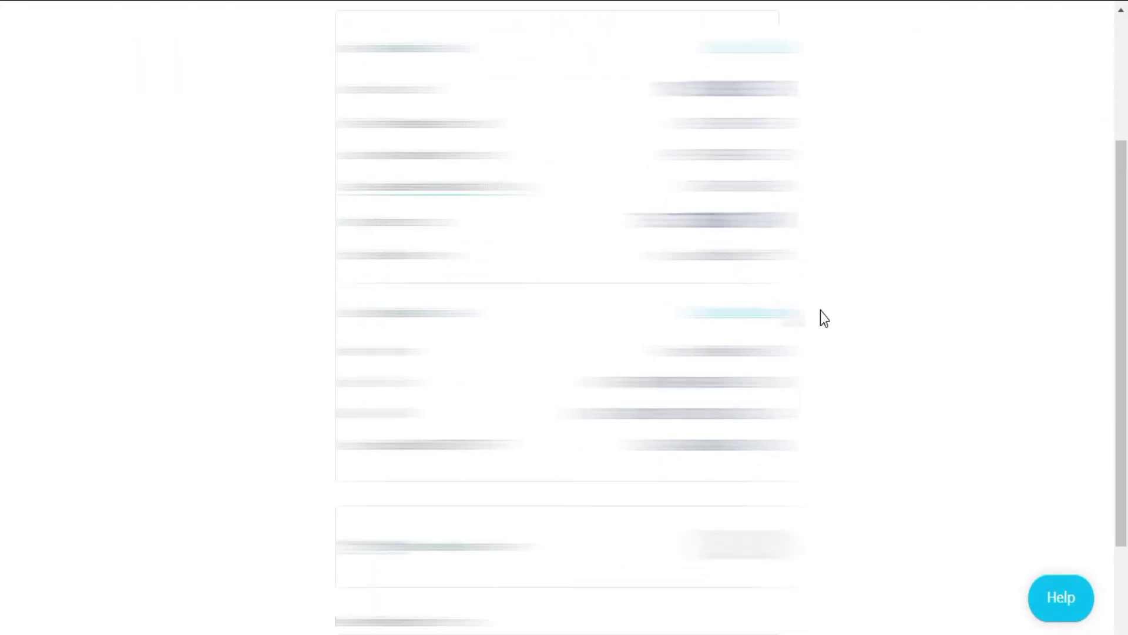
scroll(907, 320, "down", 3)
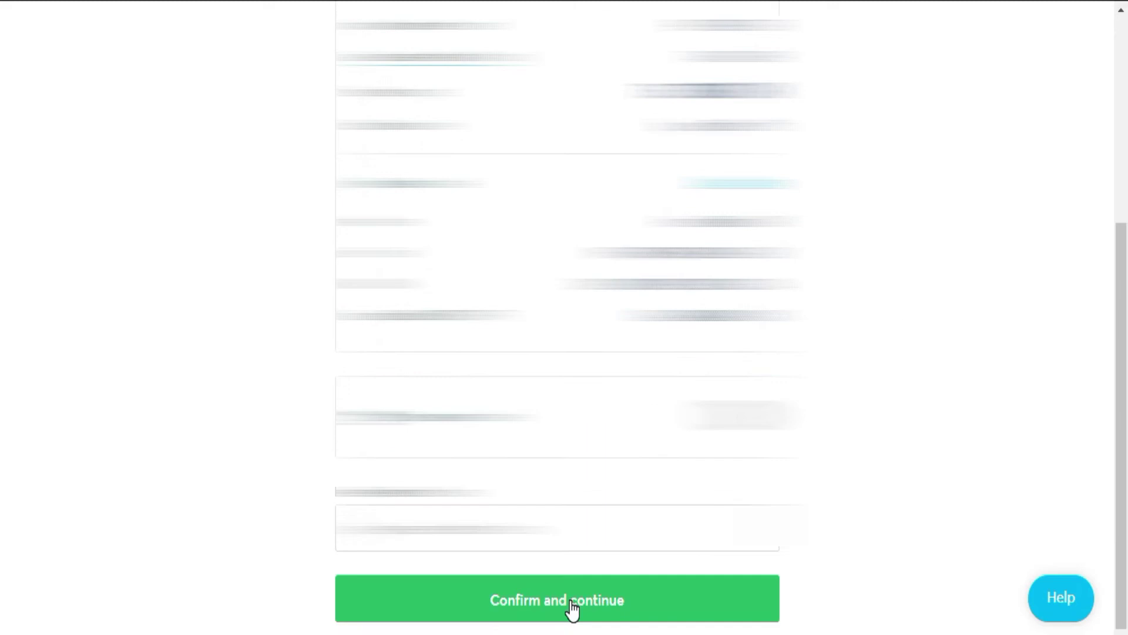
left_click(571, 605)
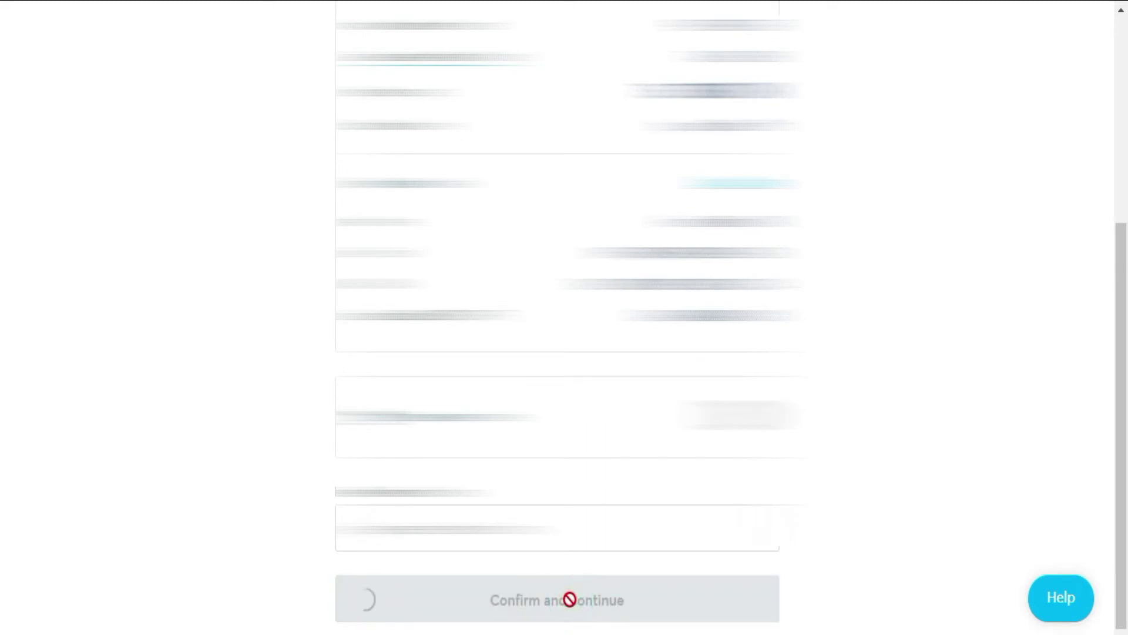
Examine the low cost, fast and easy transfer options with their fees and arrival dates.
scroll(537, 371, "up", 4)
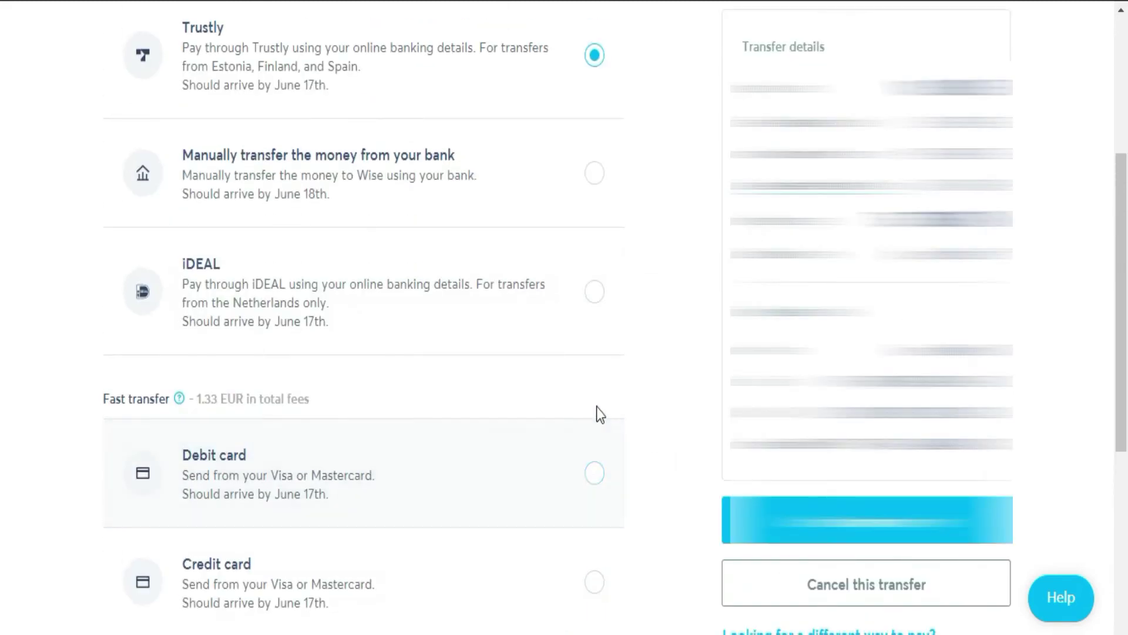
scroll(647, 432, "up", 2)
triple_click(221, 105)
scroll(221, 105, "down", 3)
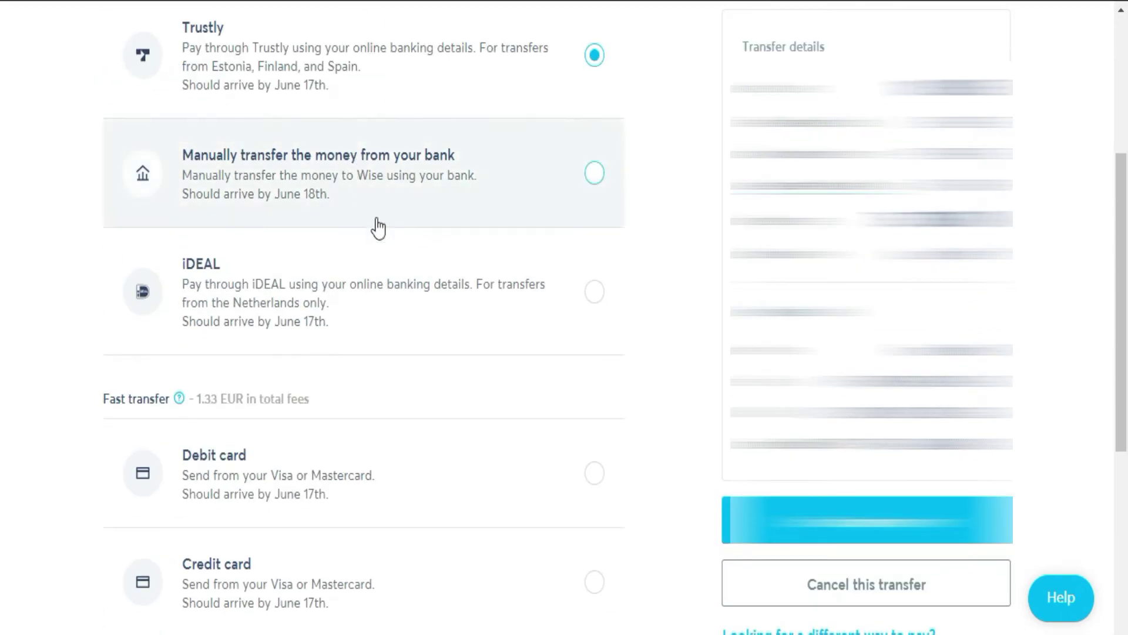
scroll(398, 298, "down", 2)
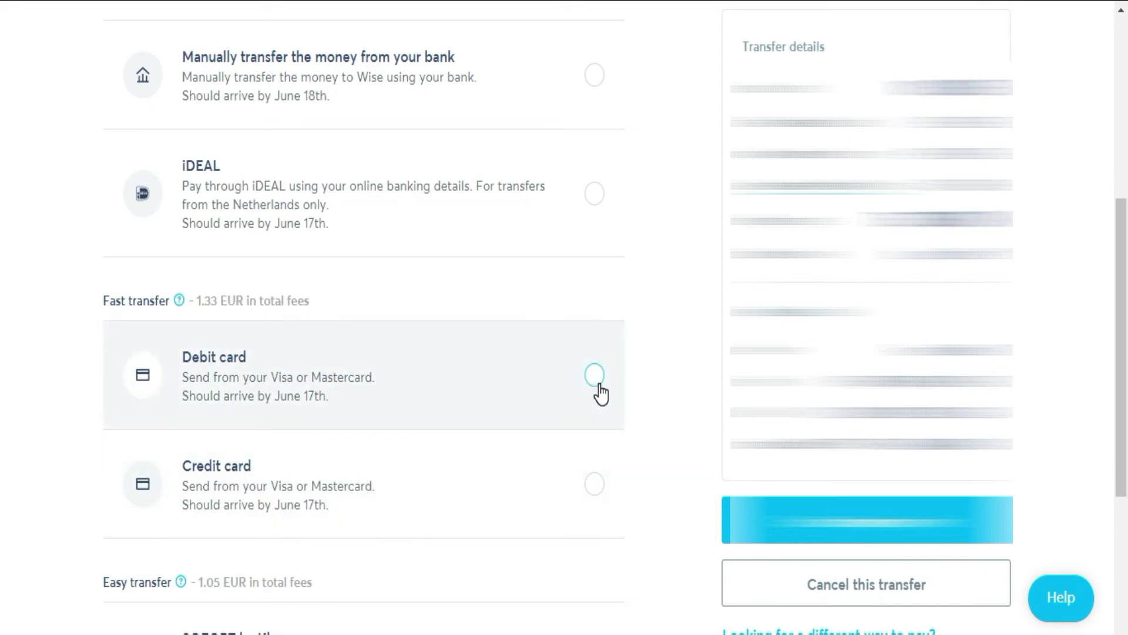
scroll(640, 411, "down", 3)
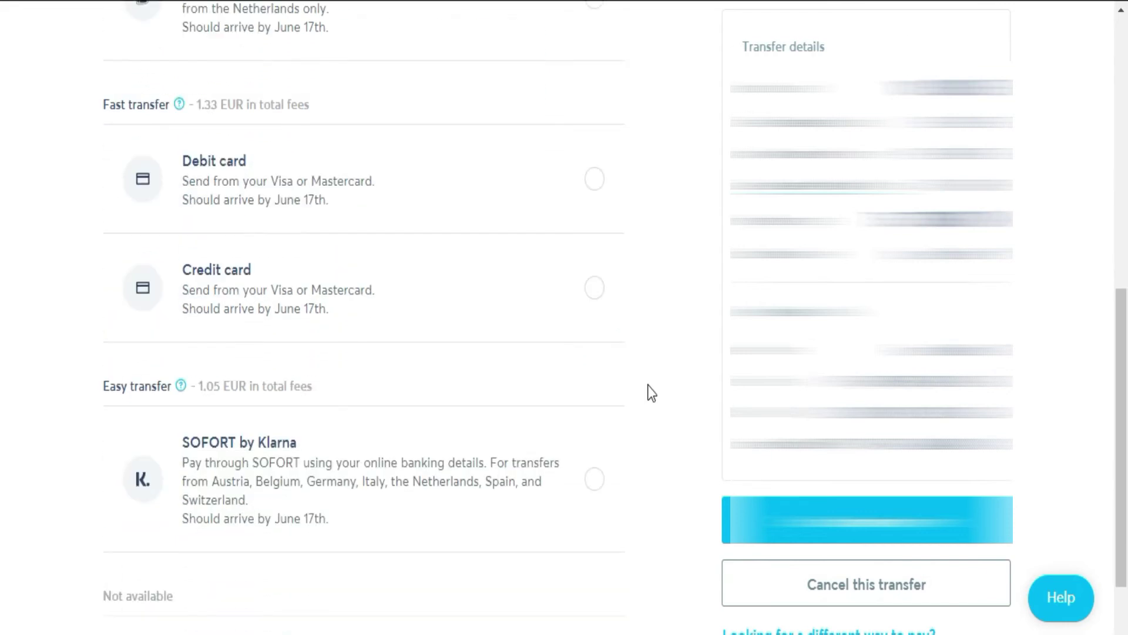
scroll(649, 383, "up", 5)
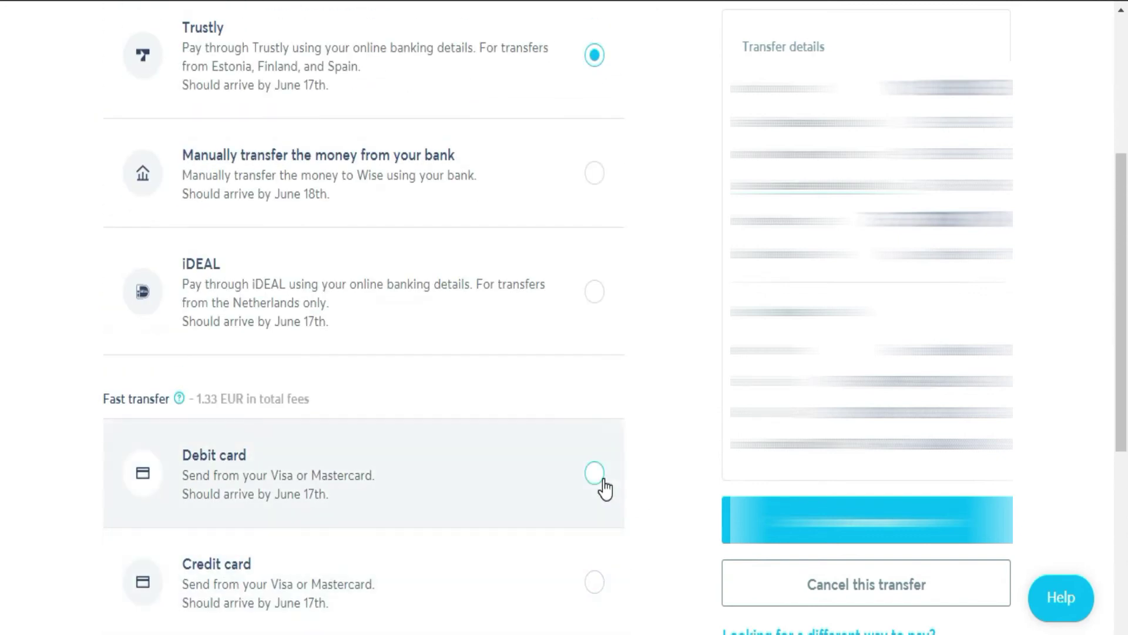
scroll(606, 481, "up", 2)
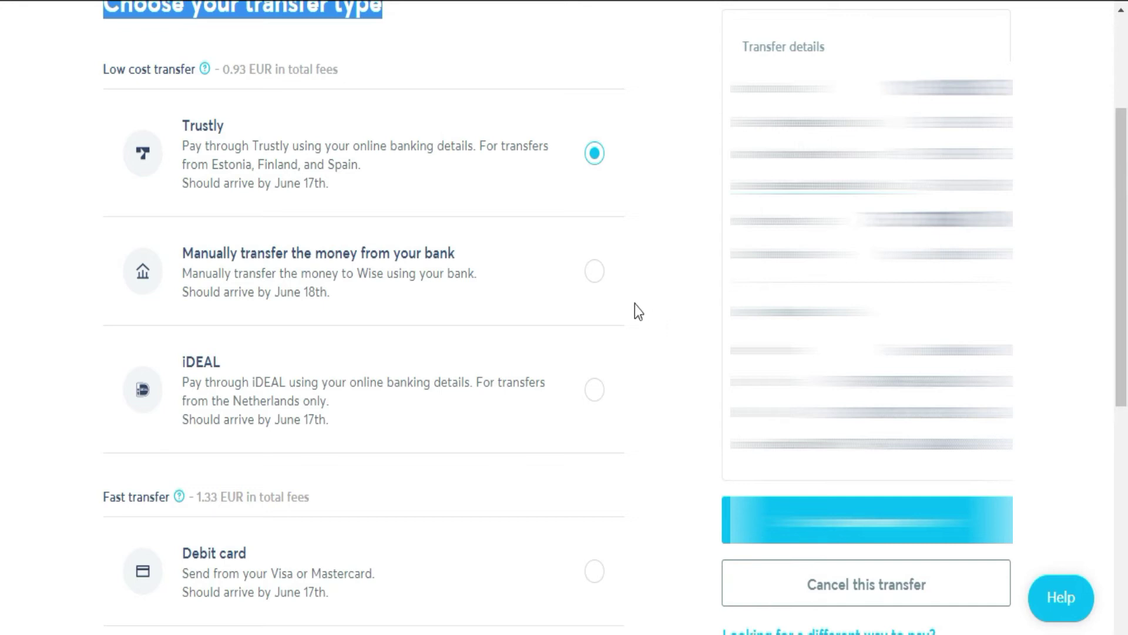
Compare the debit card option with a manual bank transfer, select the manual bank transfer and continue to payment.
left_click(594, 271)
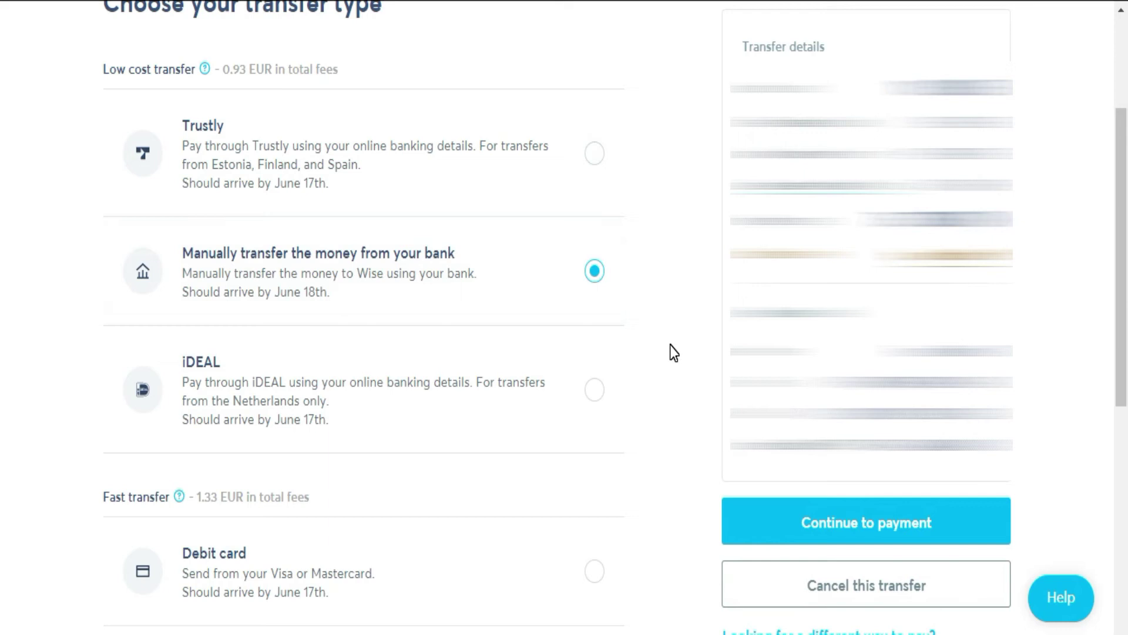
left_click(596, 578)
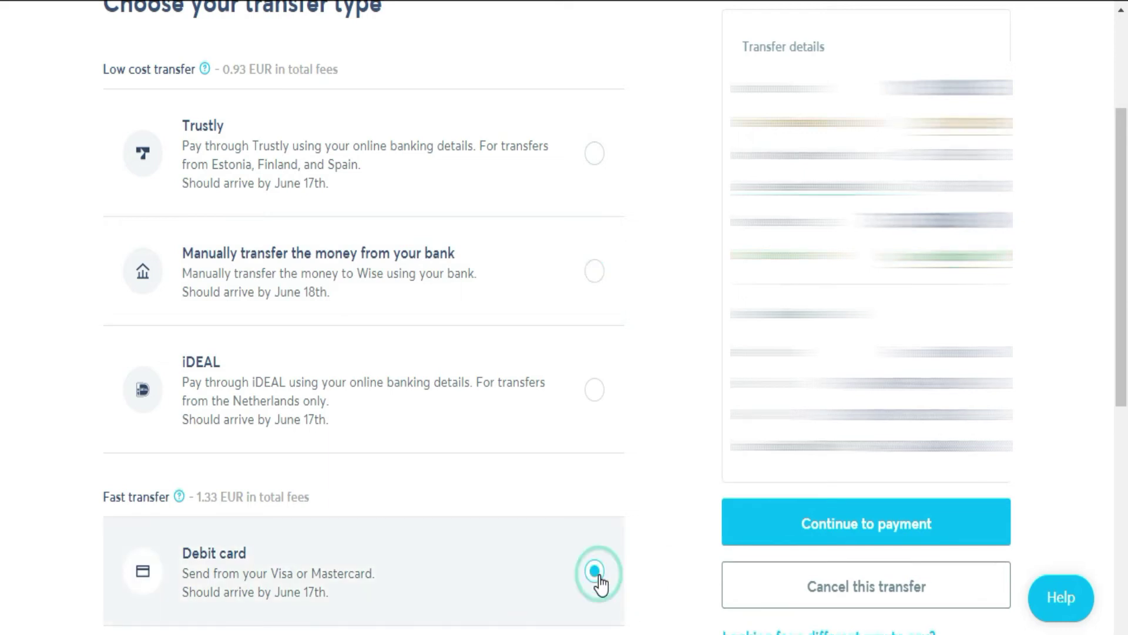
left_click(605, 288)
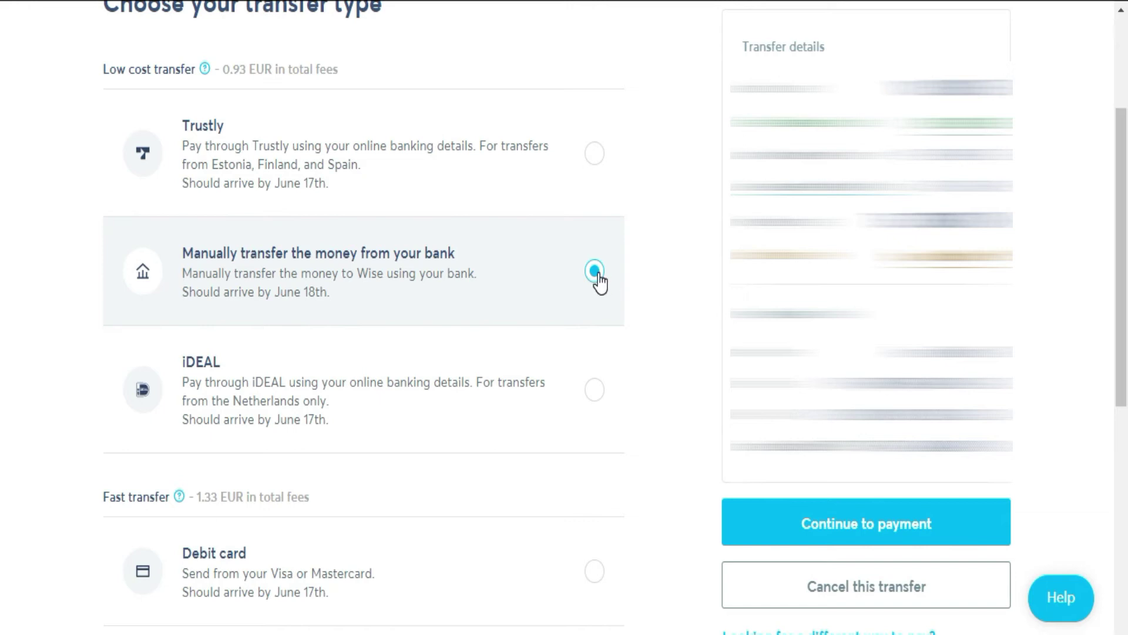
scroll(705, 412, "down", 2)
left_click(820, 532)
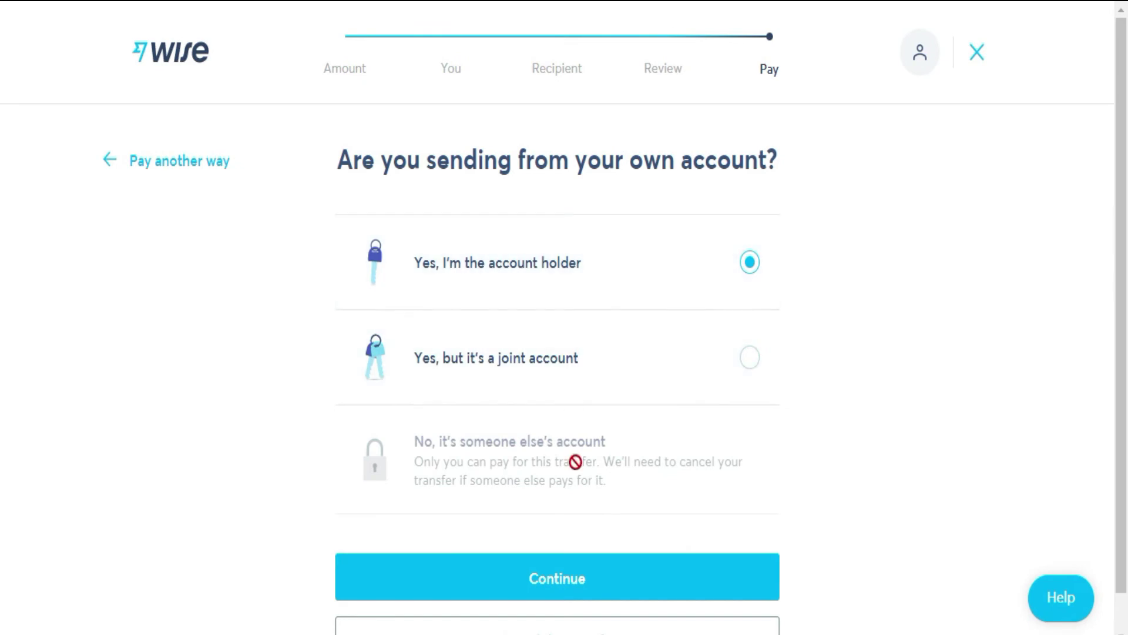
Confirm being the account holder, choose online banking for the bank transfer and continue to Wise's bank details.
left_click(566, 597)
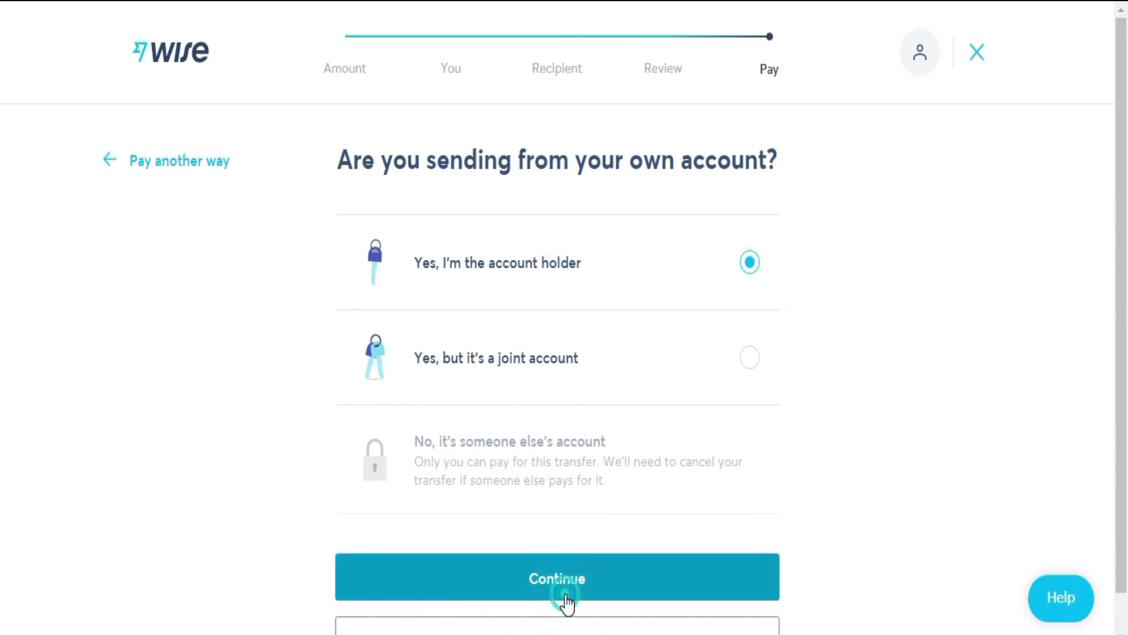
left_click(561, 353)
left_click(553, 467)
left_click(549, 262)
scroll(645, 363, "down", 2)
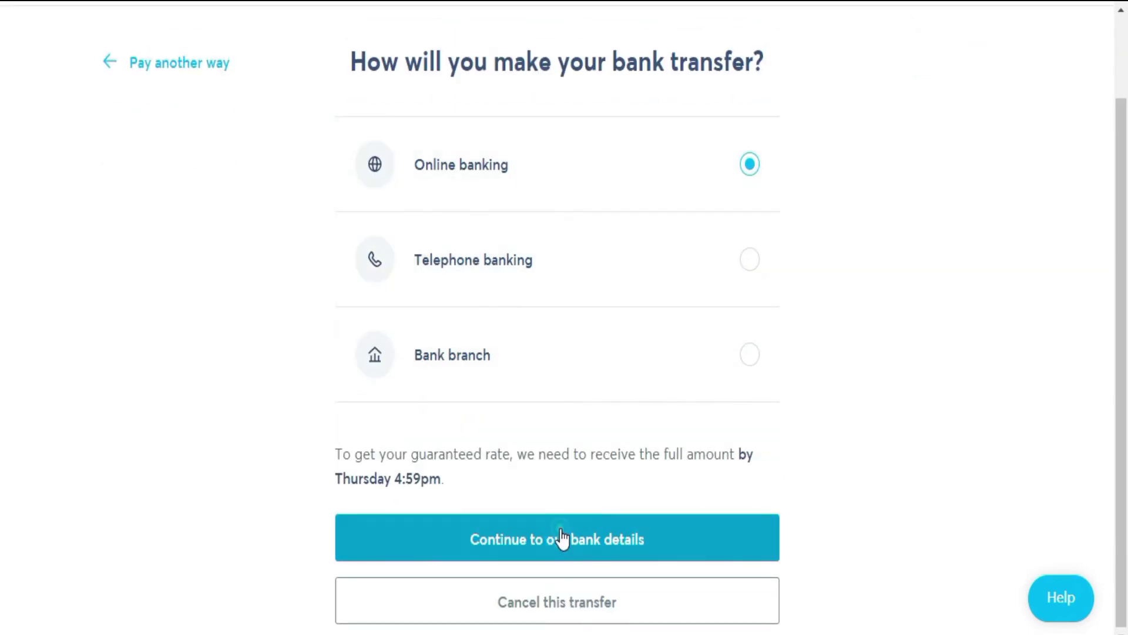
left_click(562, 537)
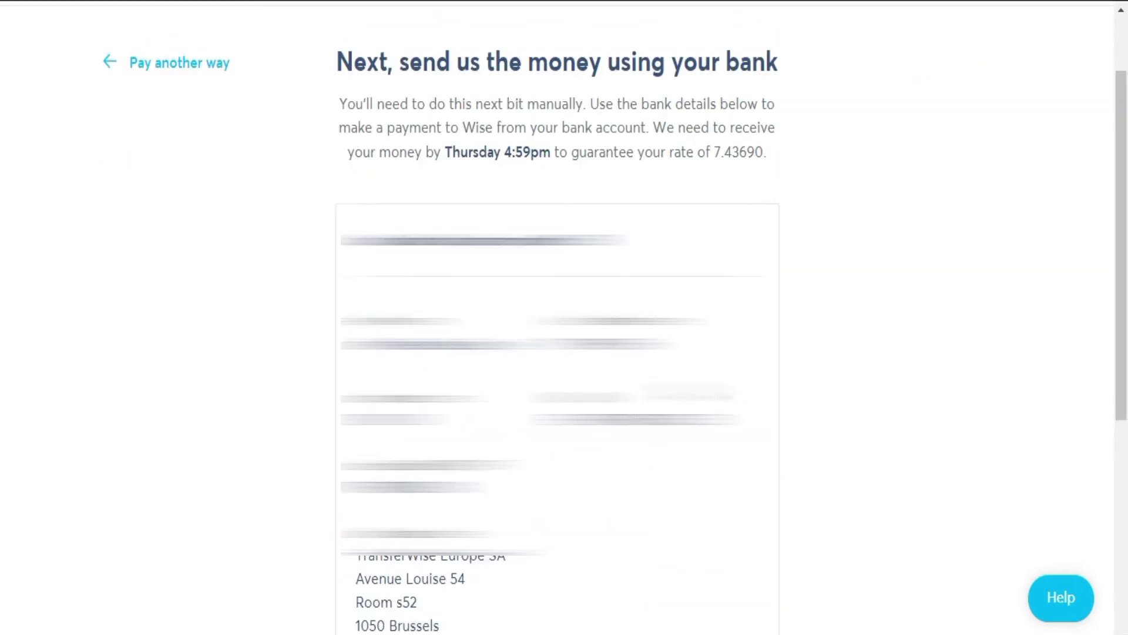
scroll(557, 352, "down", 2)
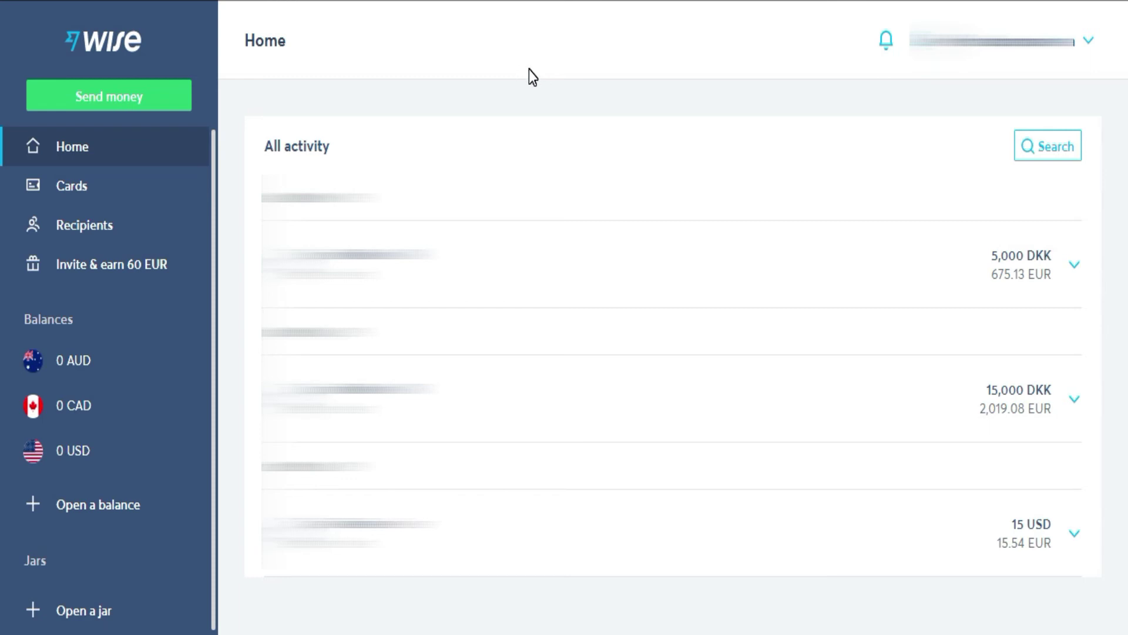
Open the Cards page and examine the debit card offer and its listed features.
left_click(144, 193)
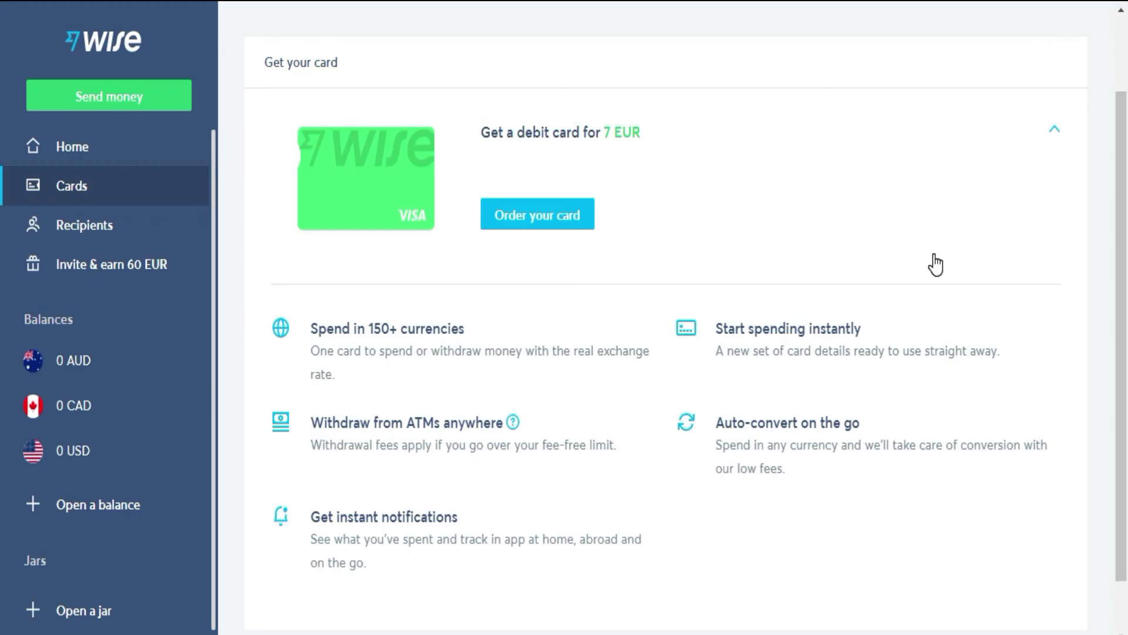
scroll(1115, 231, "down", 1)
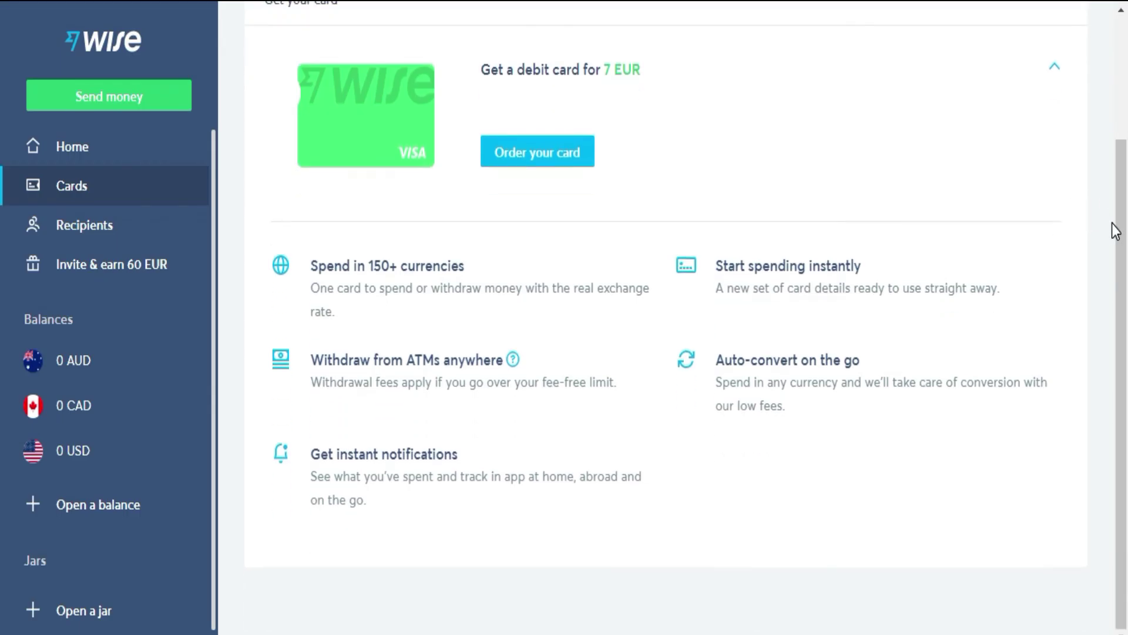
scroll(1115, 230, "up", 2)
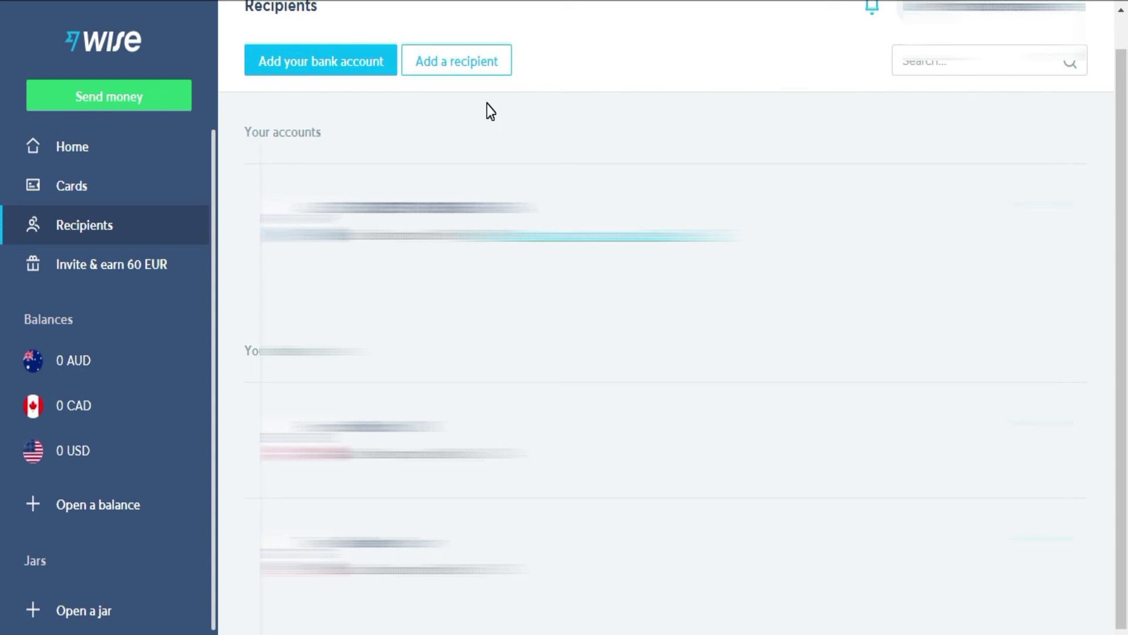
Open the form for adding a EUR recipient, select Person as the recipient type and review the bank details fields.
left_click(457, 61)
scroll(504, 202, "down", 1)
left_click(431, 224)
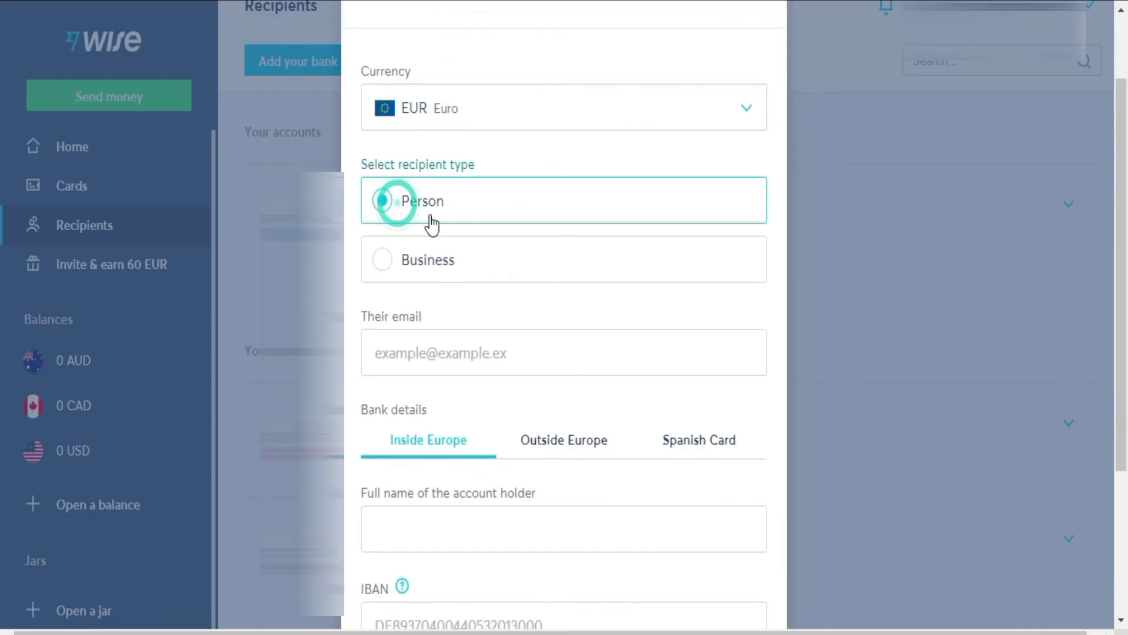
scroll(434, 219, "down", 3)
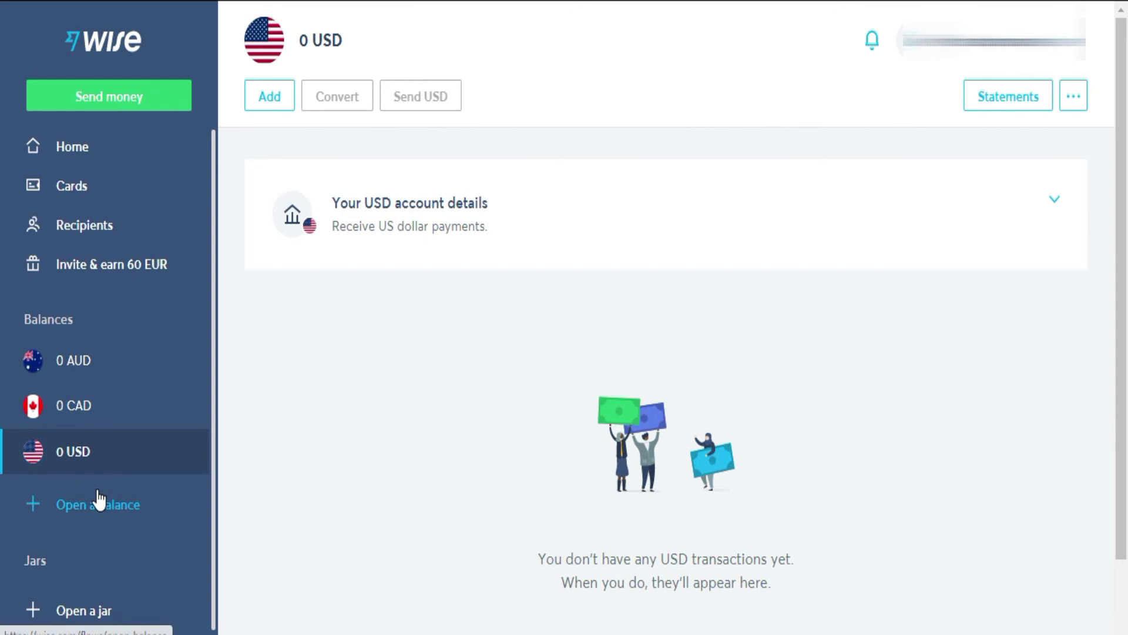
Open a new balance in Euro and confirm it.
left_click(96, 505)
left_click(102, 505)
left_click(101, 507)
left_click(101, 508)
left_click(98, 503)
left_click(642, 213)
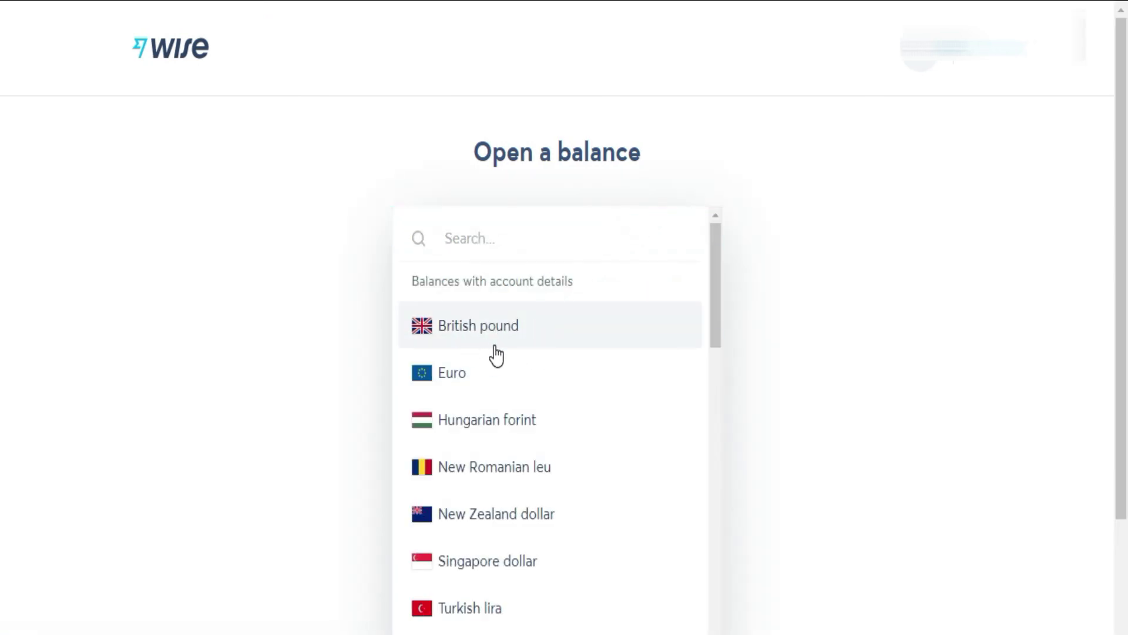
left_click(456, 373)
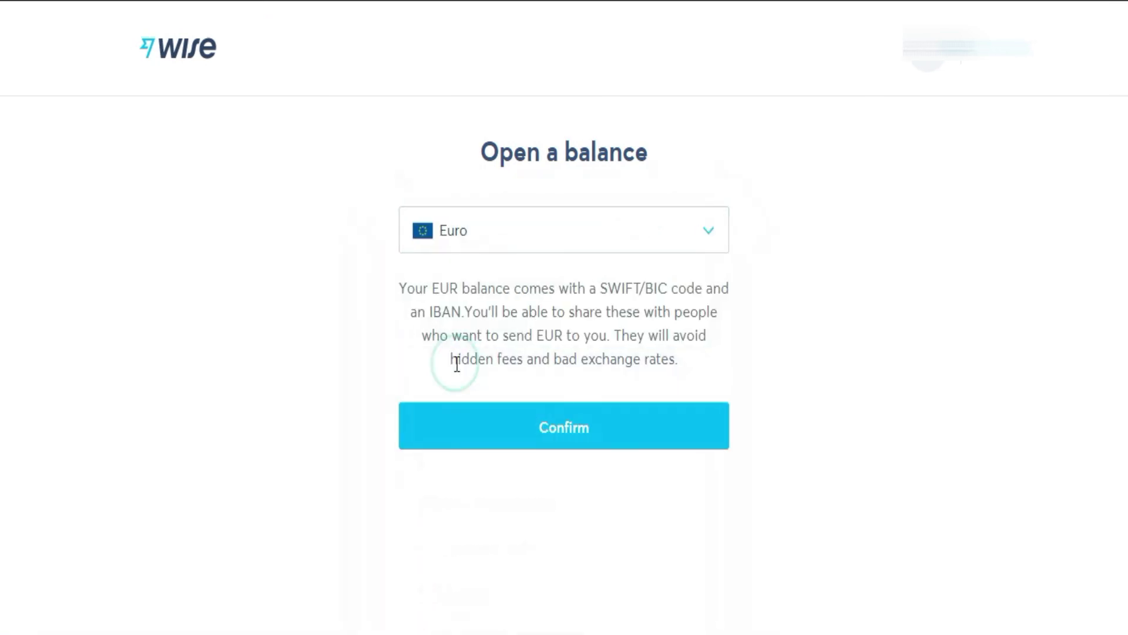
left_click(564, 432)
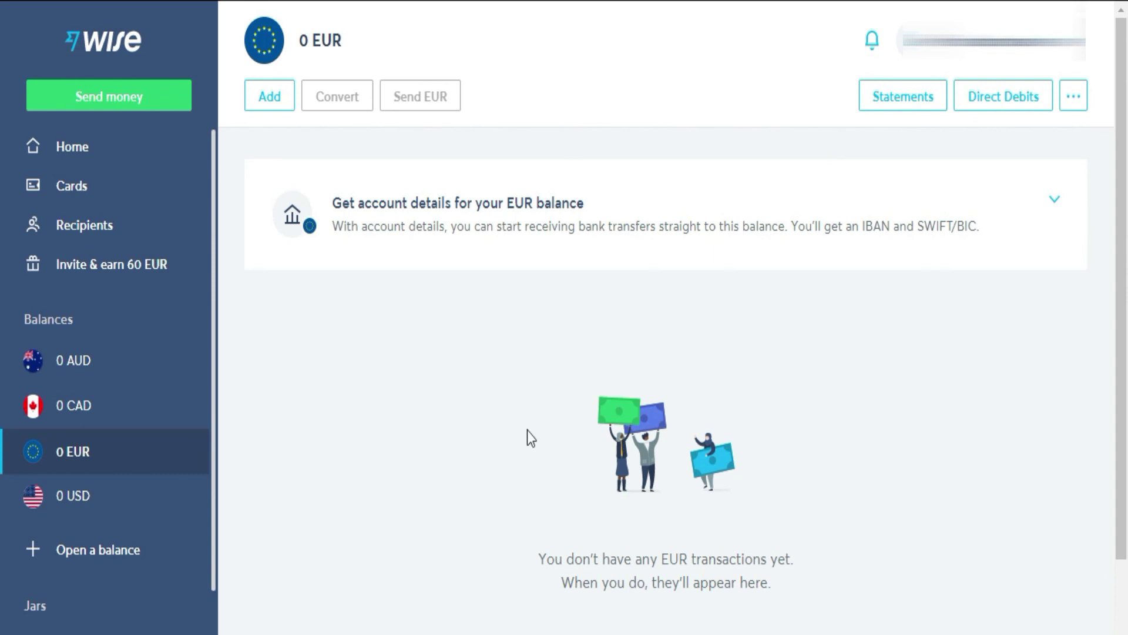
Open the USD balance, expand its account details and examine the information for receiving payments inside the US.
left_click(136, 499)
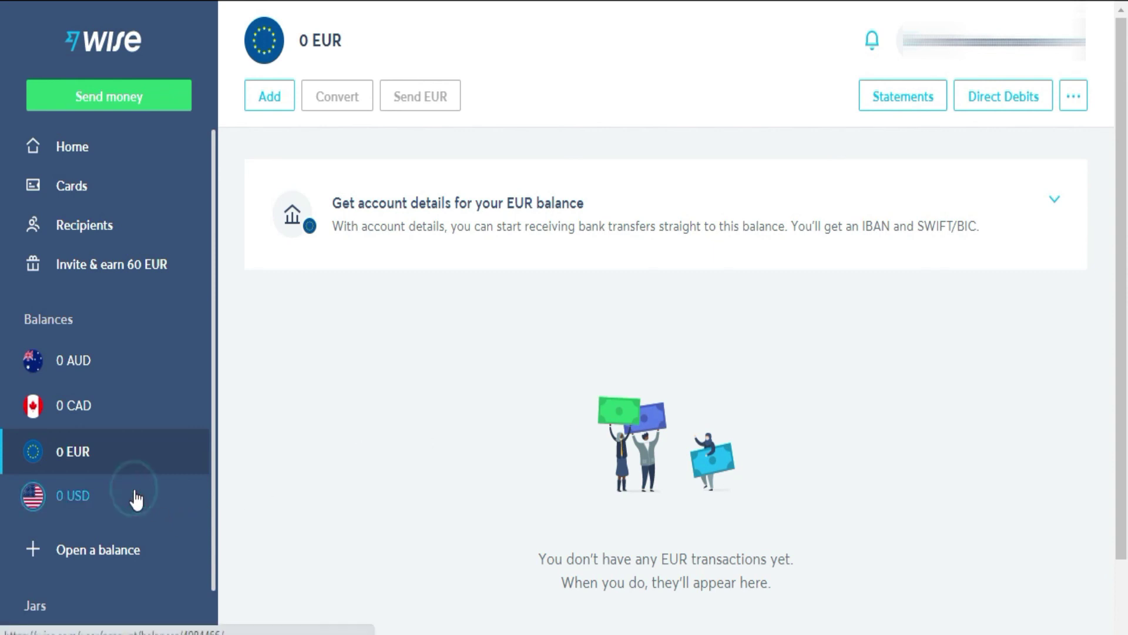
left_click(715, 209)
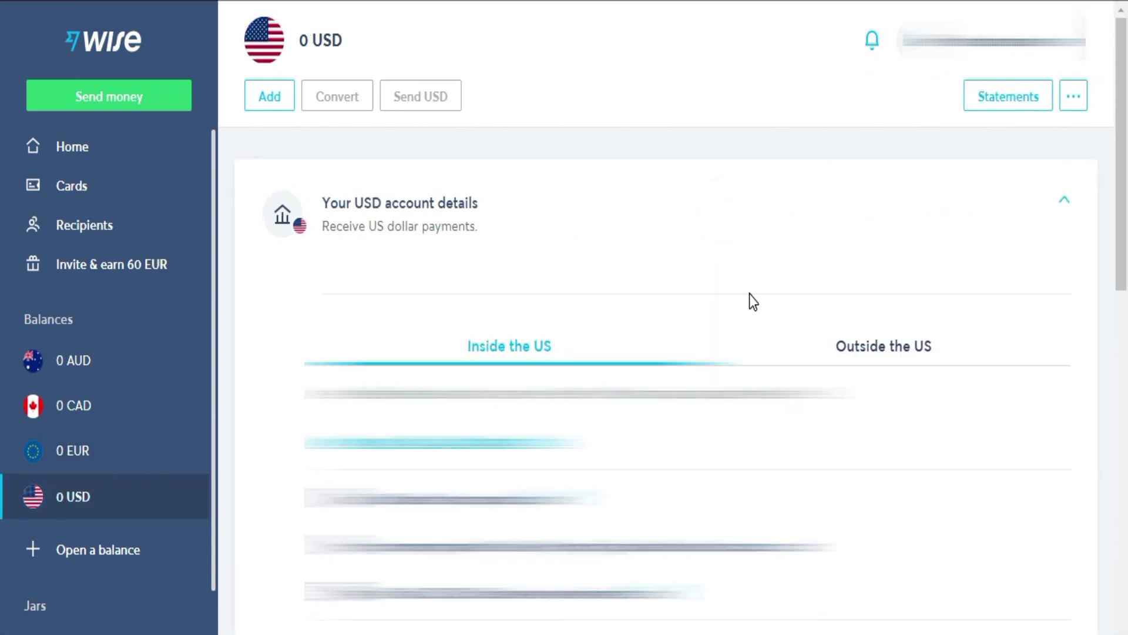
scroll(749, 294, "down", 2)
scroll(751, 293, "down", 2)
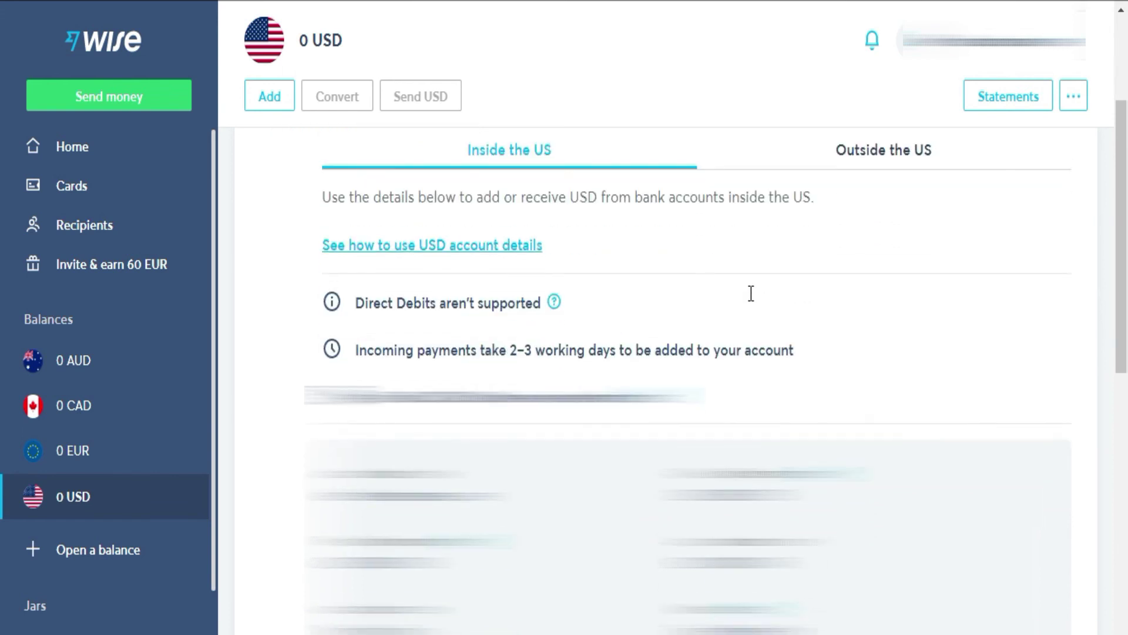
scroll(750, 294, "down", 2)
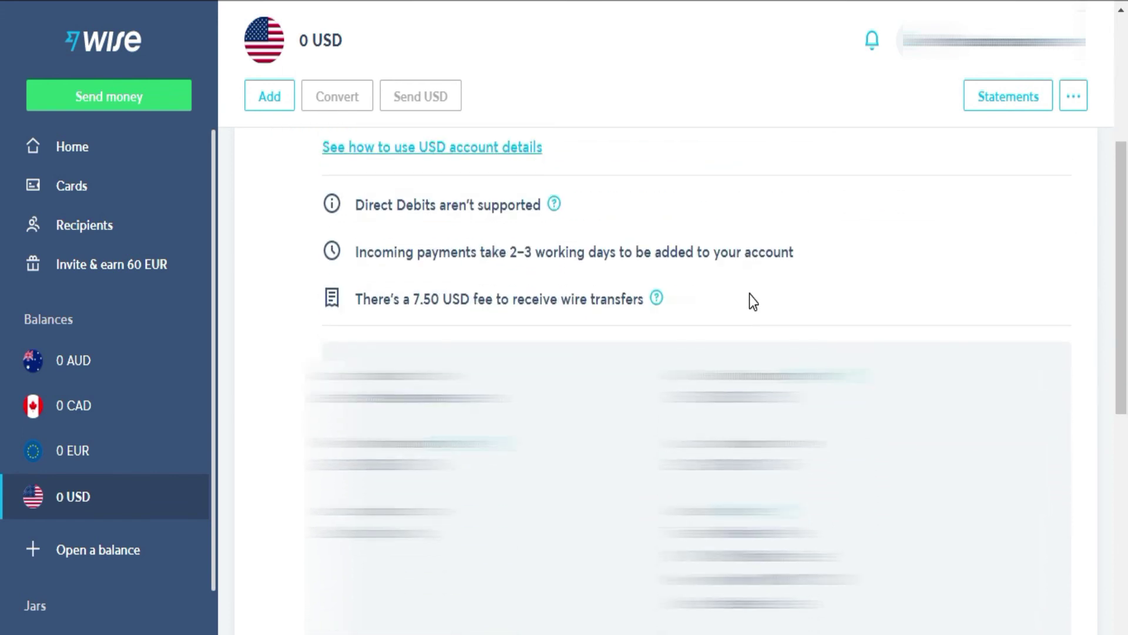
scroll(749, 294, "up", 2)
scroll(749, 293, "down", 2)
scroll(749, 294, "up", 2)
scroll(753, 301, "down", 2)
Start opening a jar and continue past the introduction on how to use jars.
left_click(58, 608)
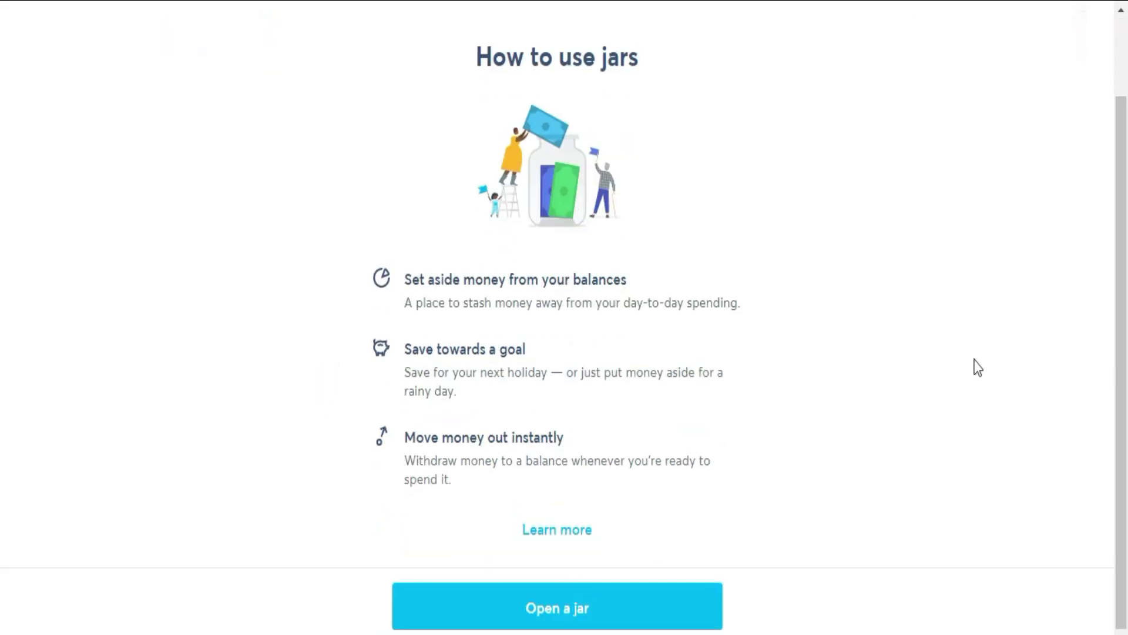
left_click(583, 610)
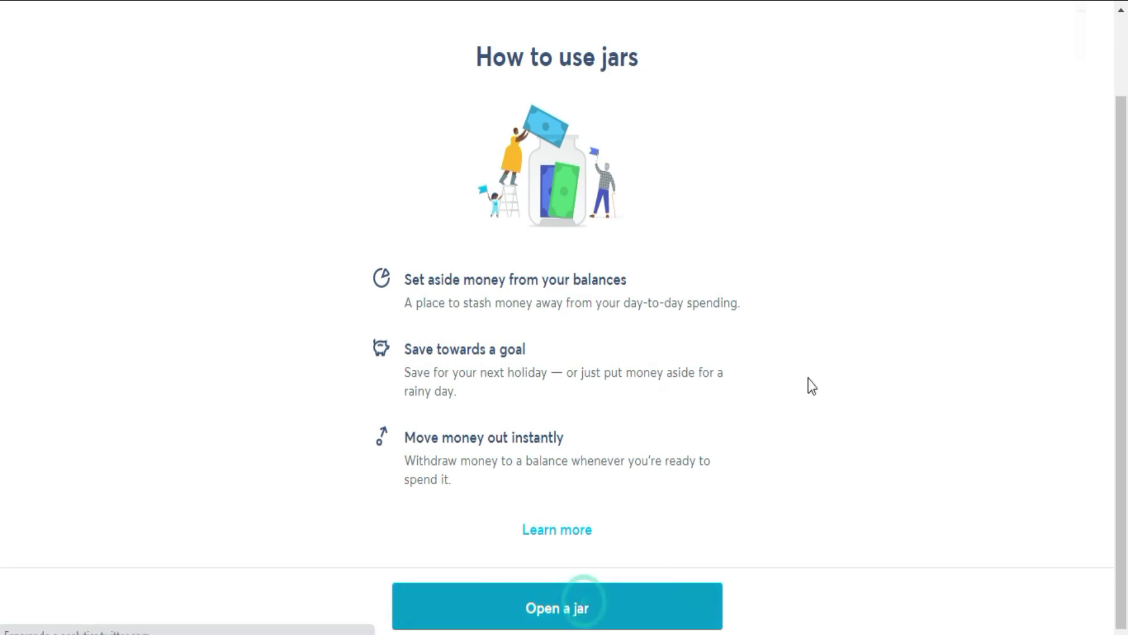